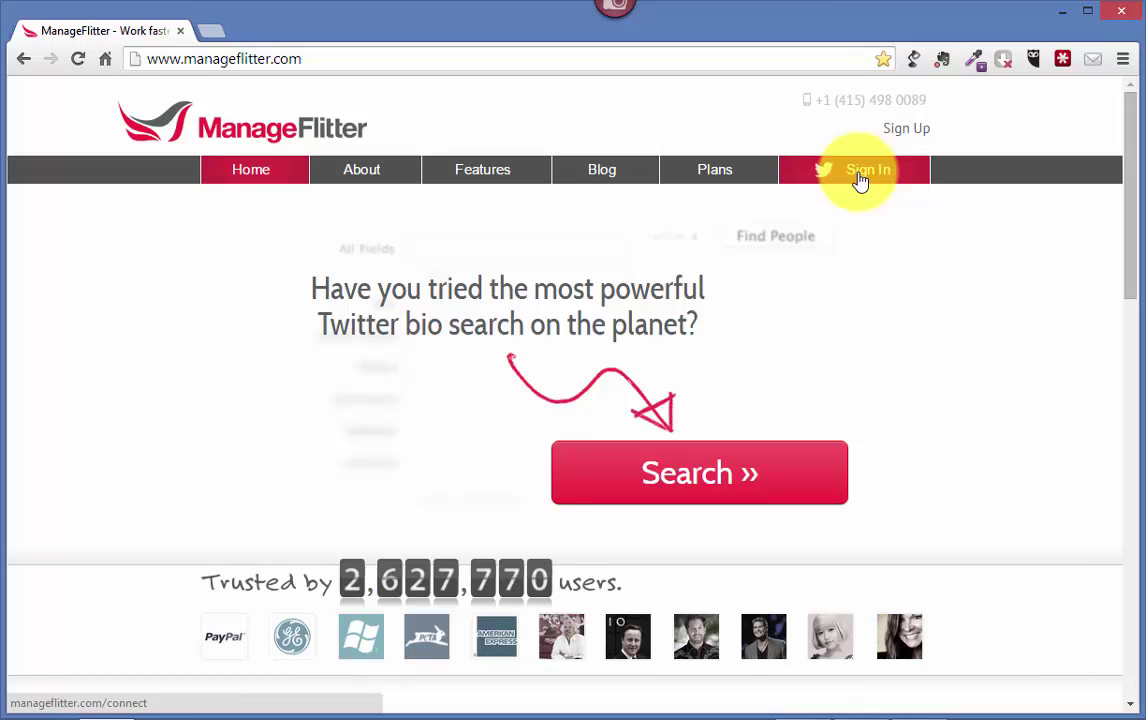
Sign in to ManageFlitter through Twitter, filling the username and password from the third saved login, and dismiss the podcast announcement
left_click(860, 176)
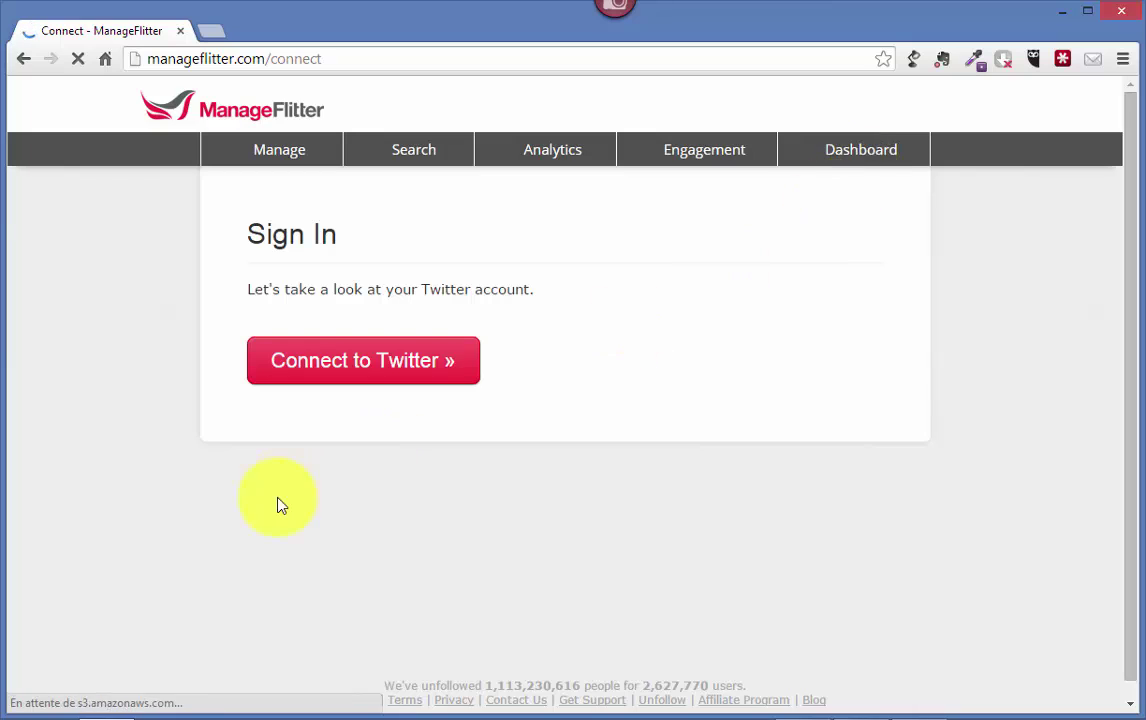
left_click(376, 376)
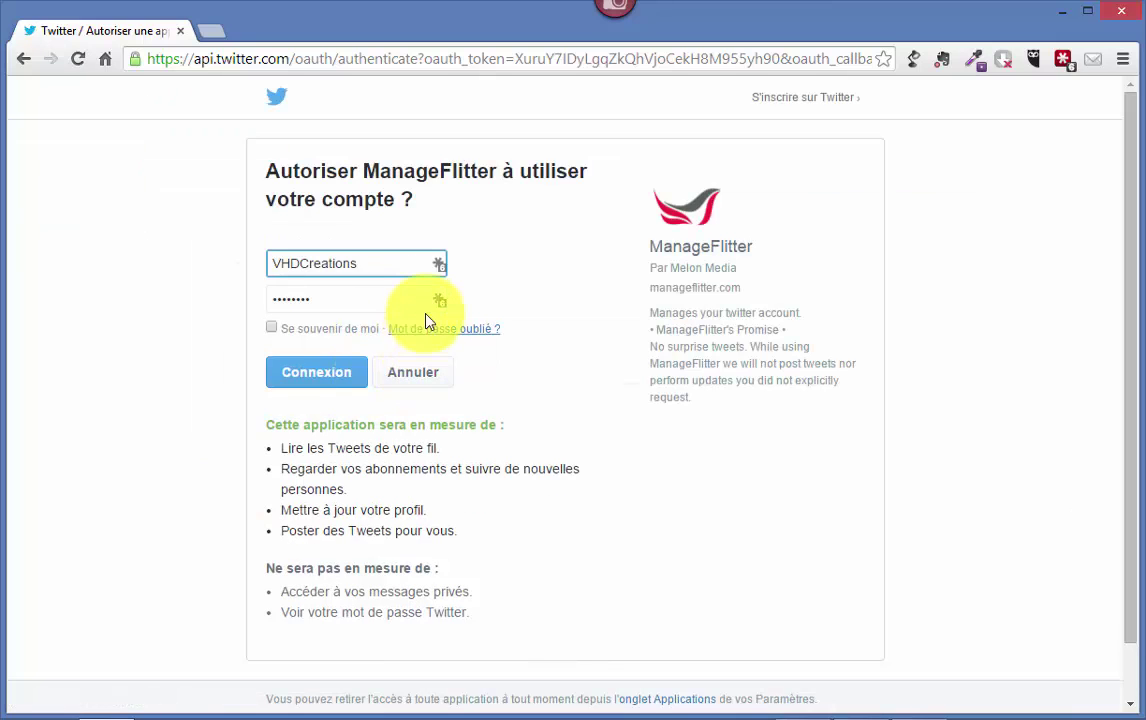
left_click(438, 264)
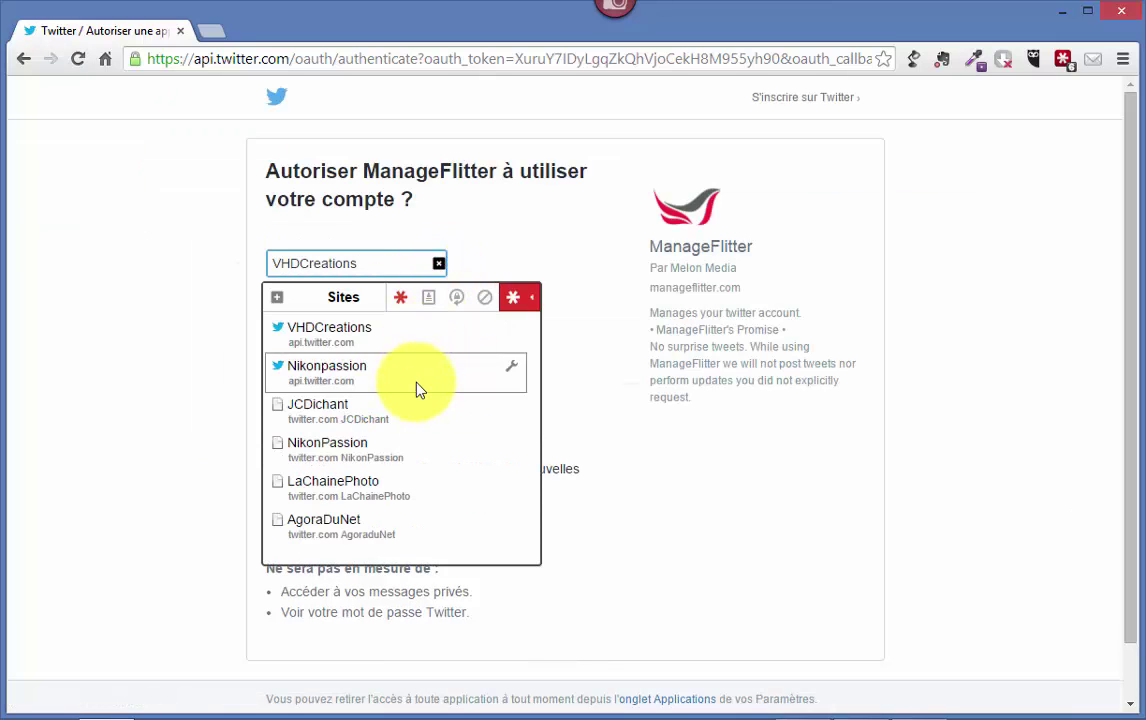
left_click(416, 412)
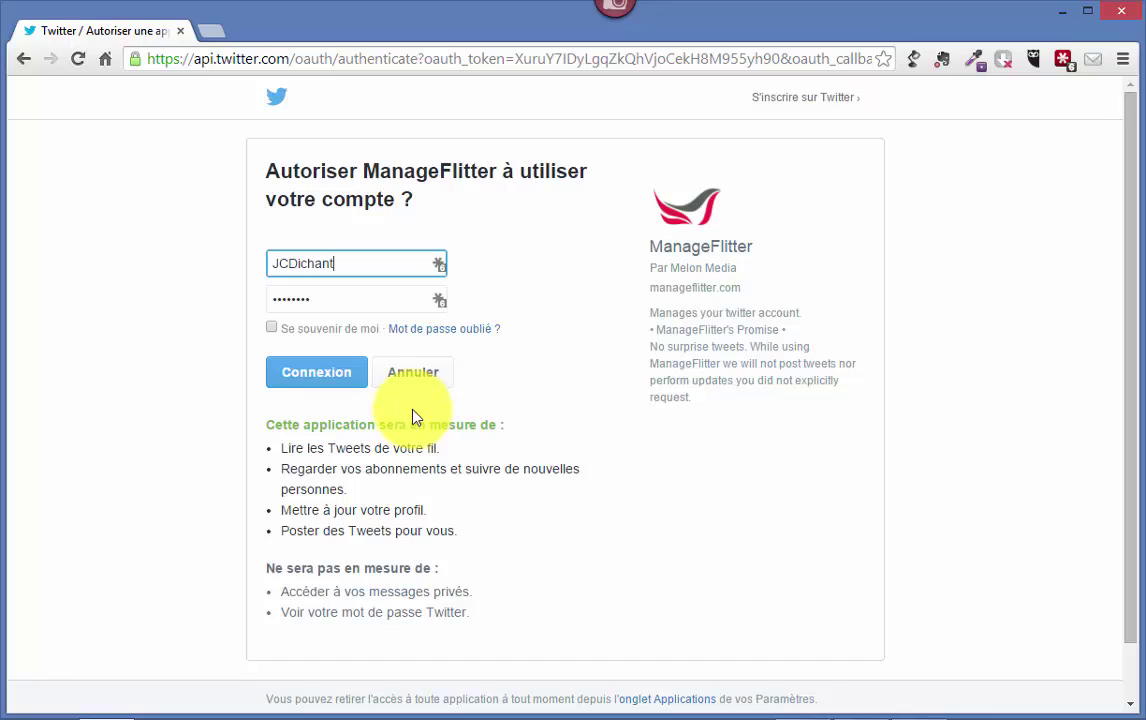
left_click(310, 376)
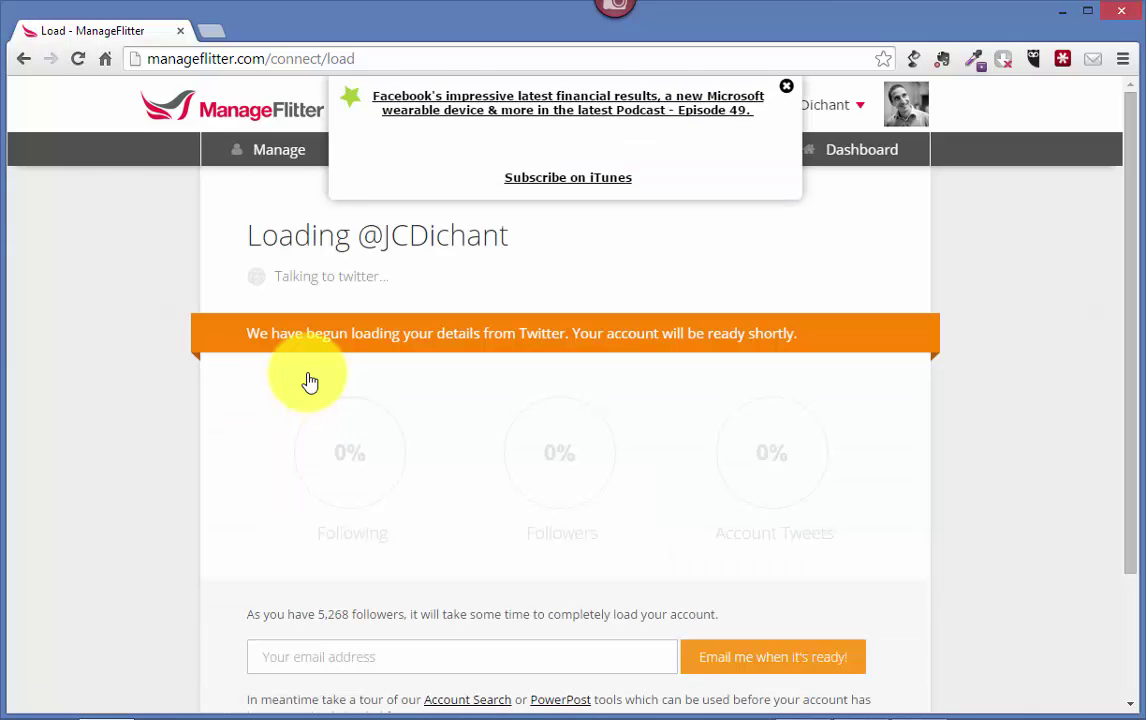
left_click(788, 93)
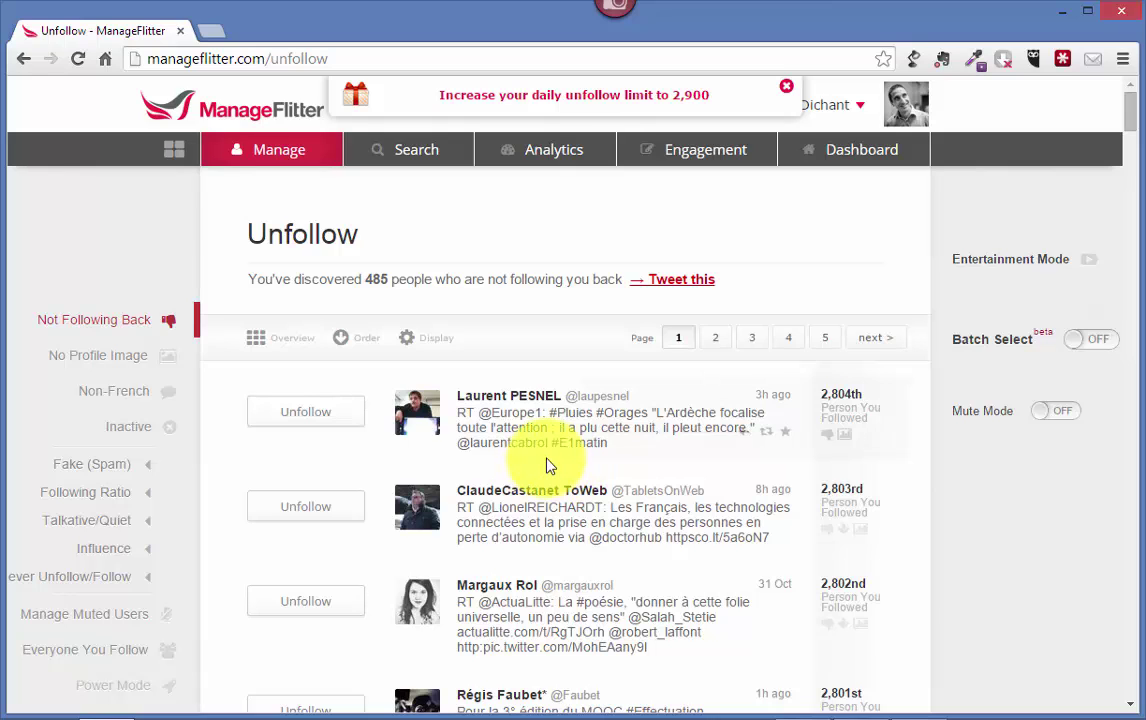
Filter the followed accounts to the inactive ones and inspect the profile details of the first two entries
mouse_move(548, 465)
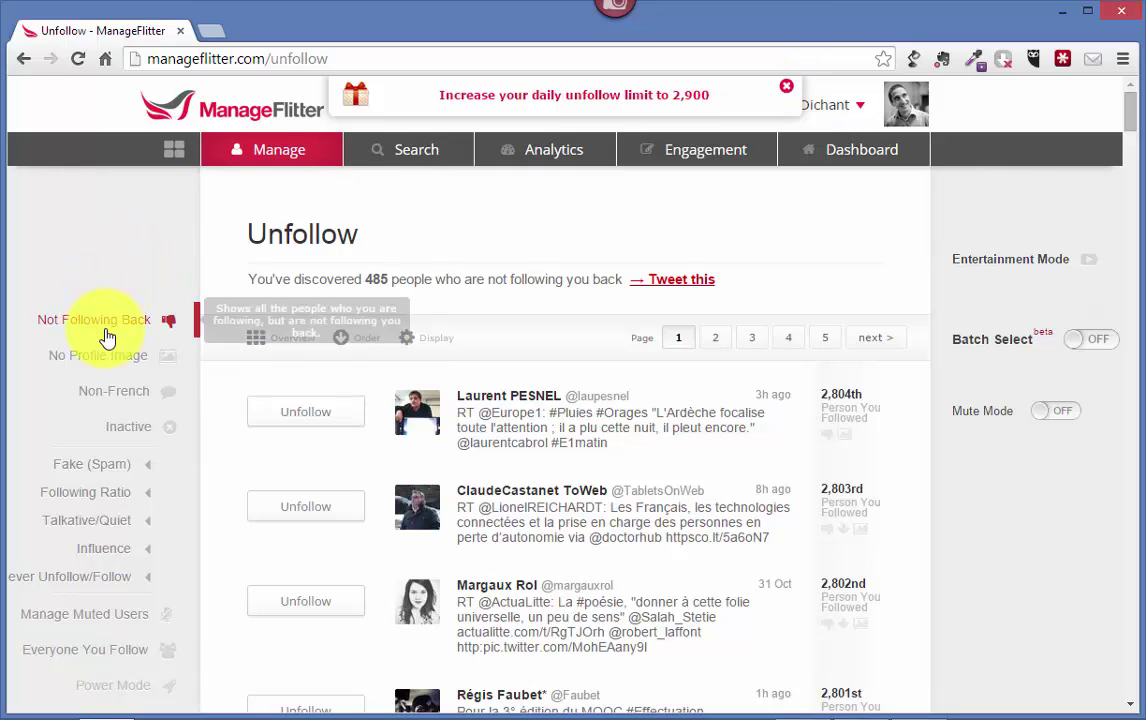
left_click(130, 430)
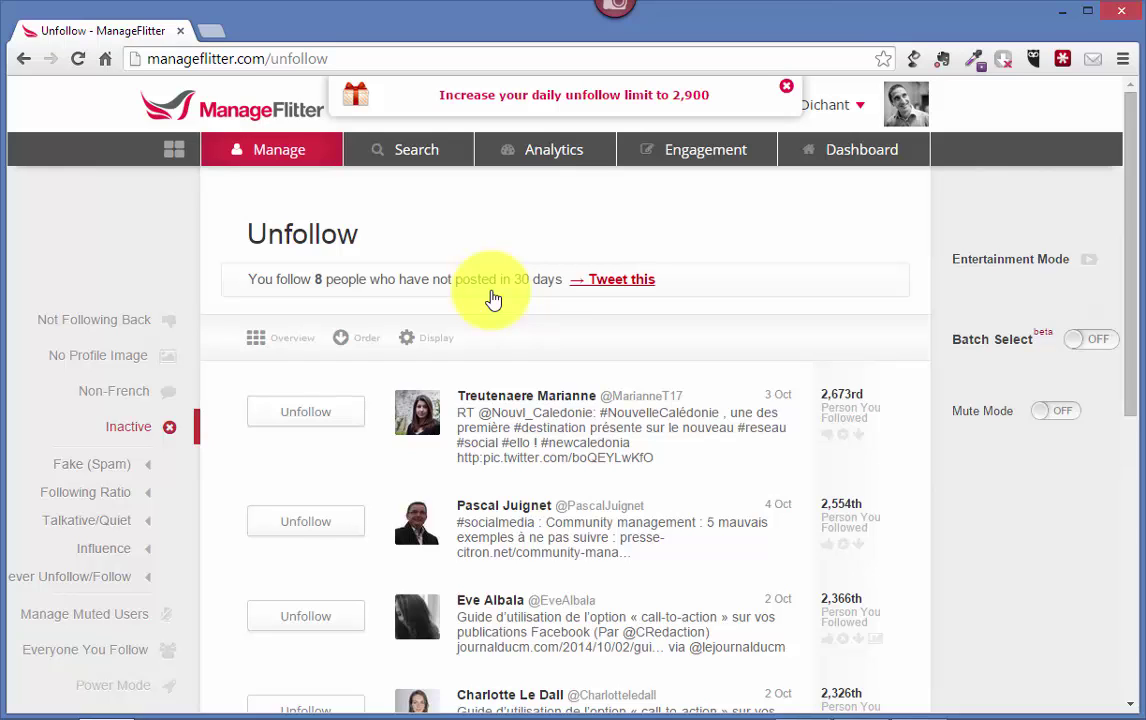
mouse_move(779, 405)
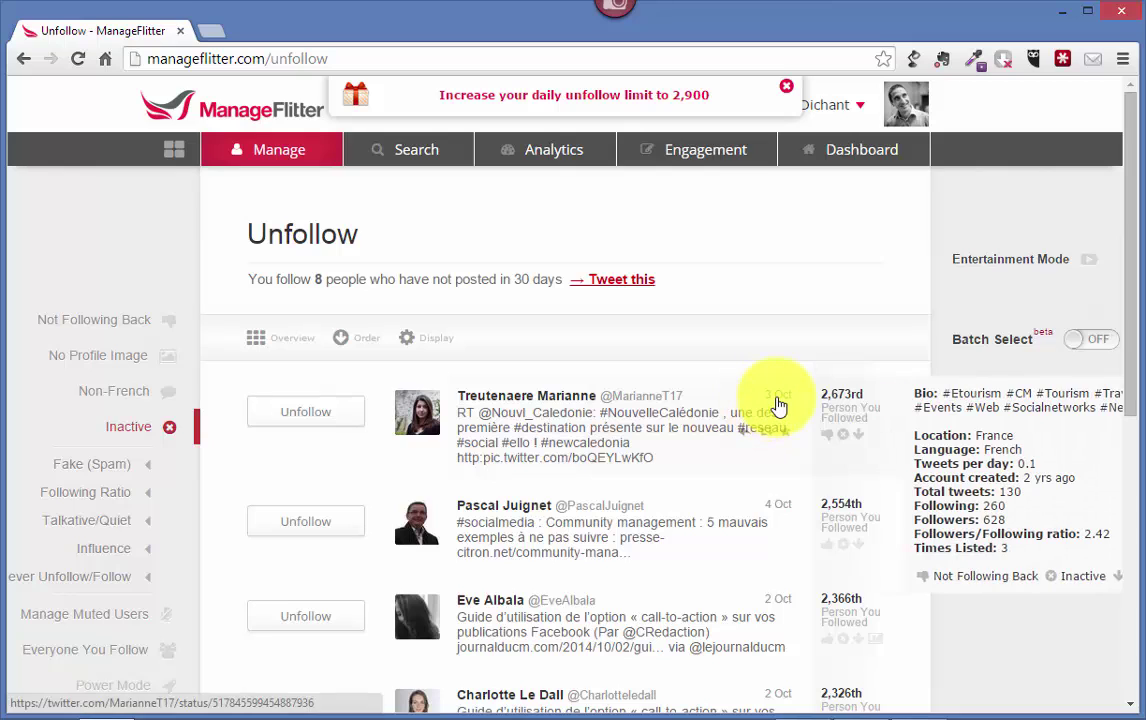
mouse_move(645, 500)
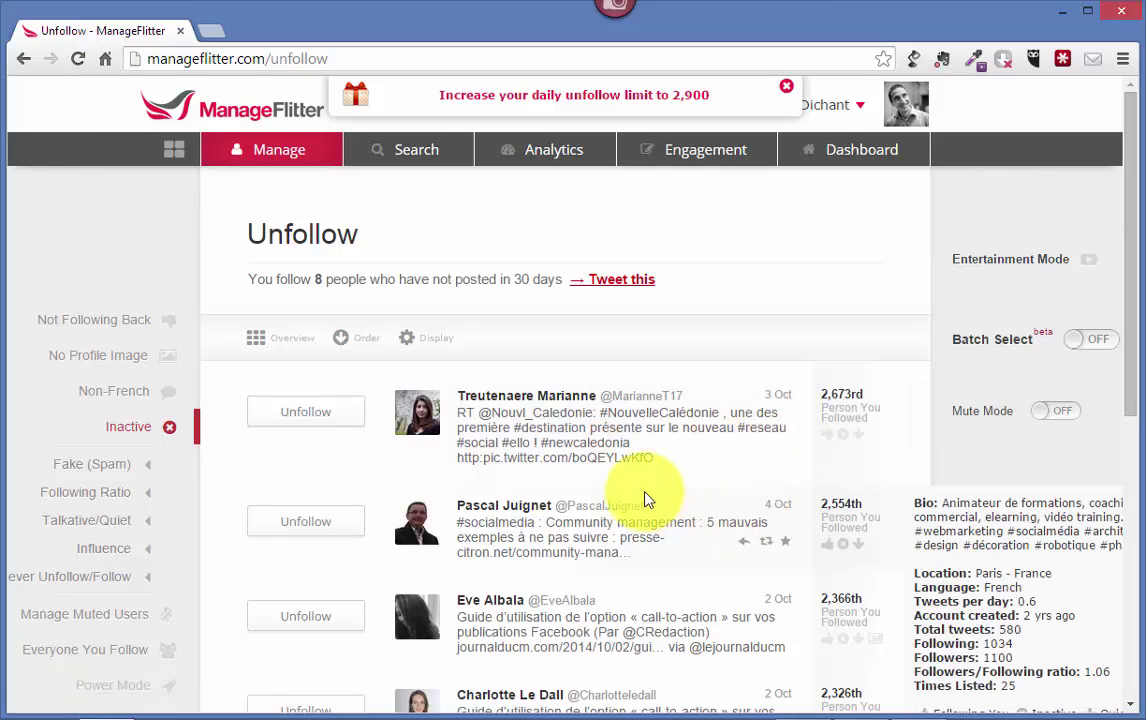
Unfollow every account in the inactive list, one after another from the first entry, until the list is empty
scroll(645, 497, "down", 1)
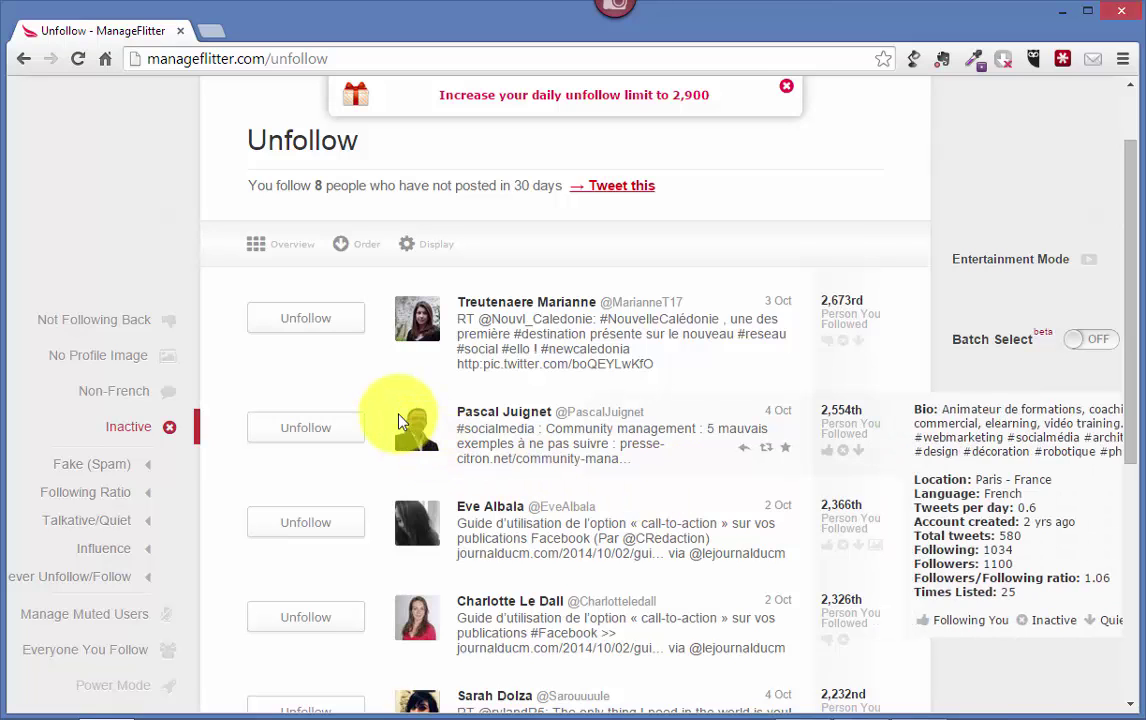
left_click(316, 331)
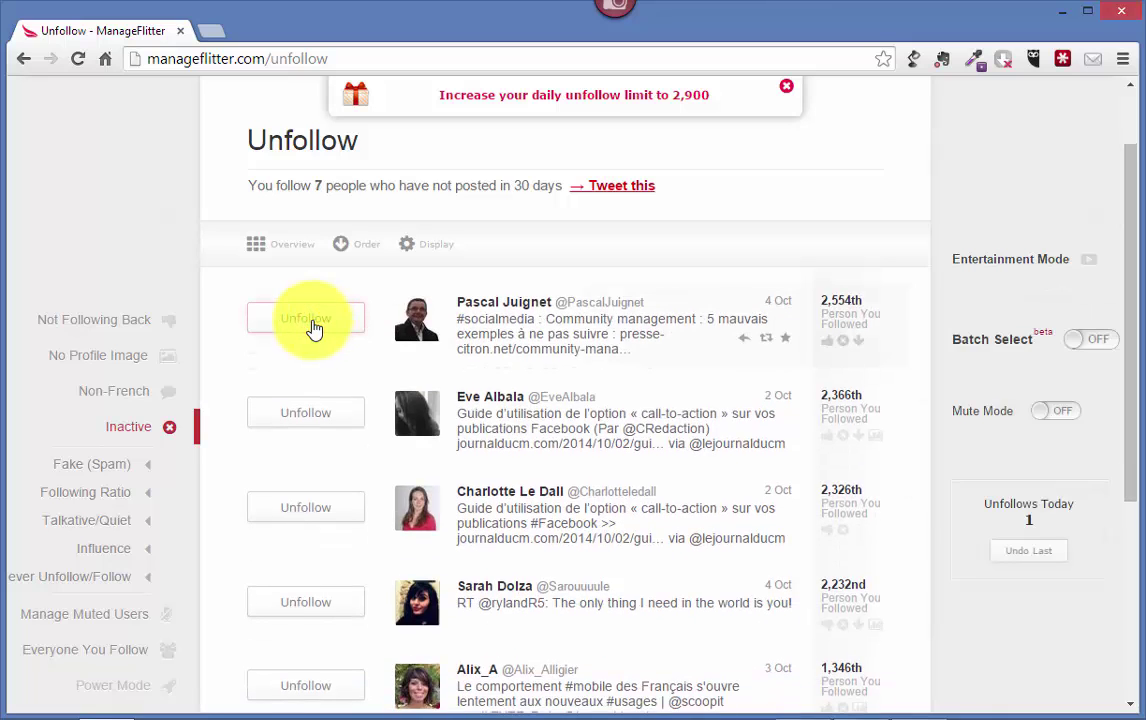
left_click(314, 329)
left_click(314, 328)
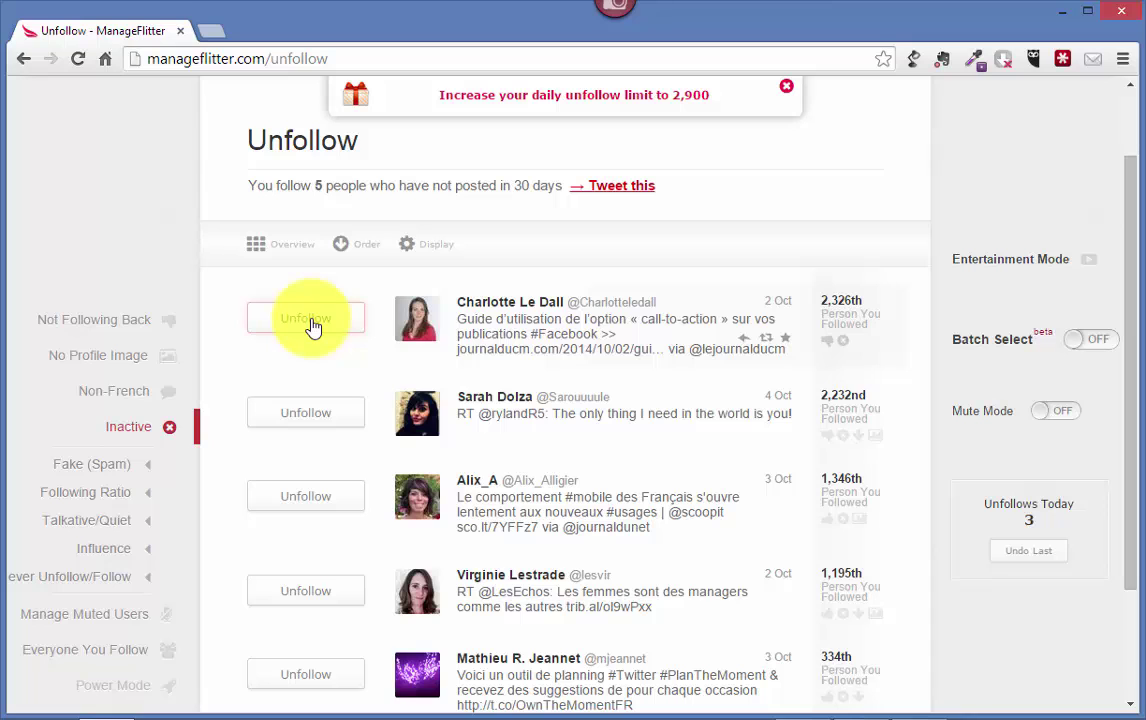
left_click(313, 326)
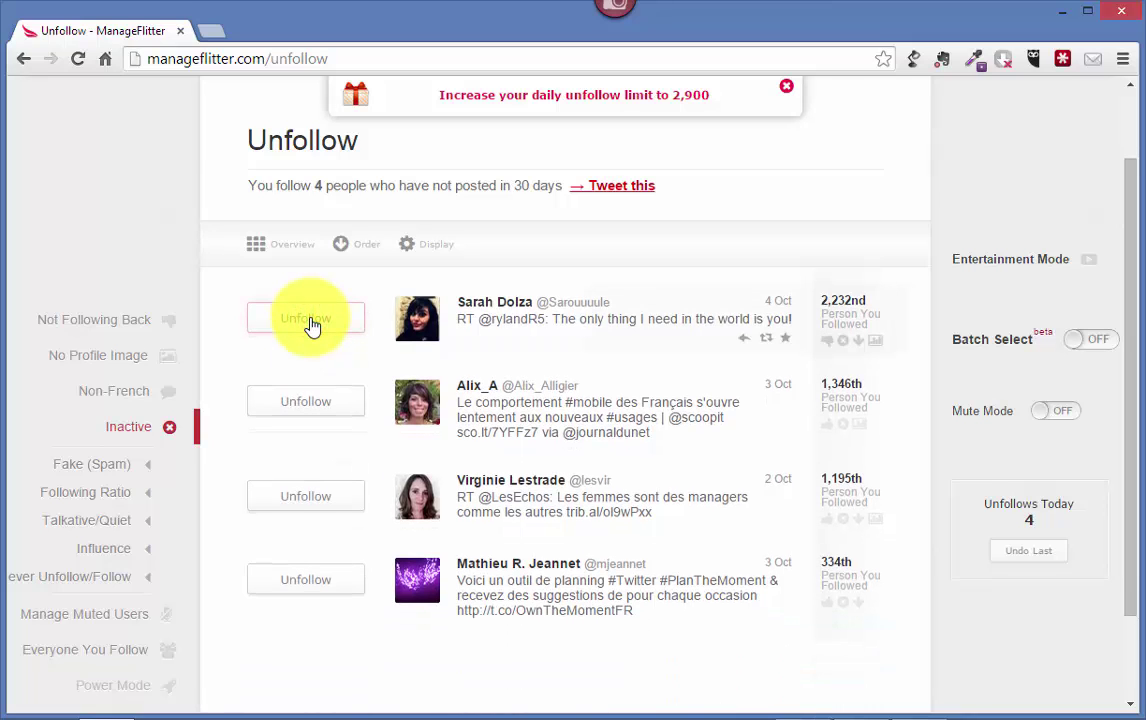
left_click(312, 325)
left_click(312, 327)
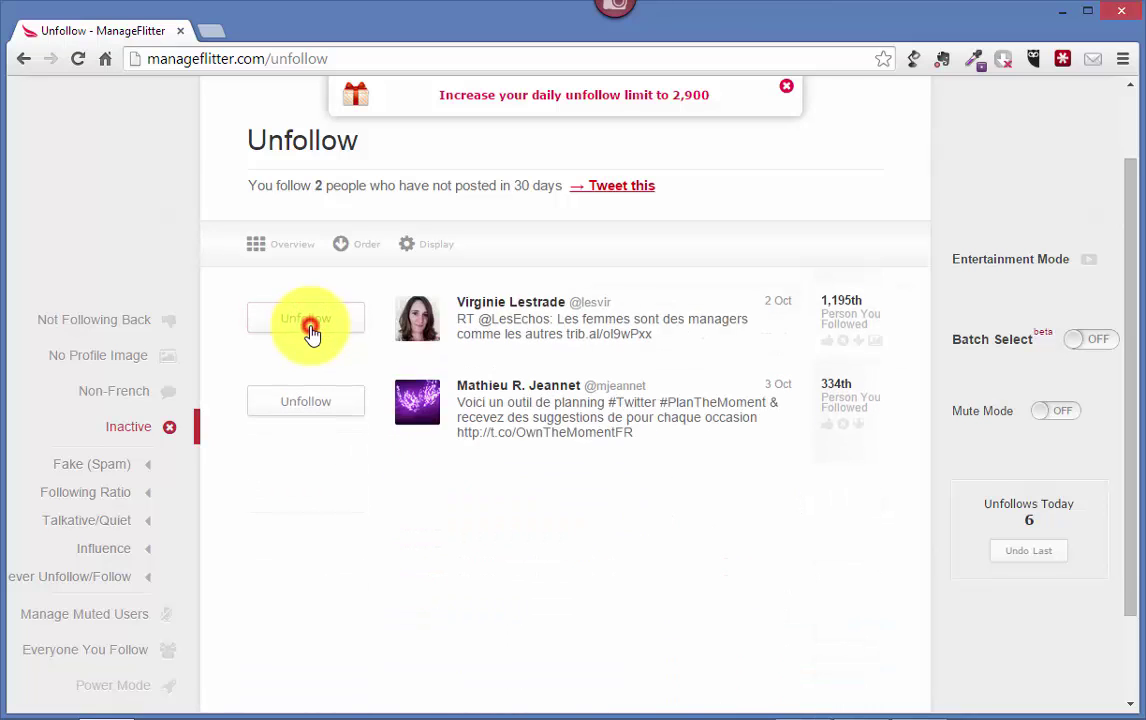
left_click(311, 327)
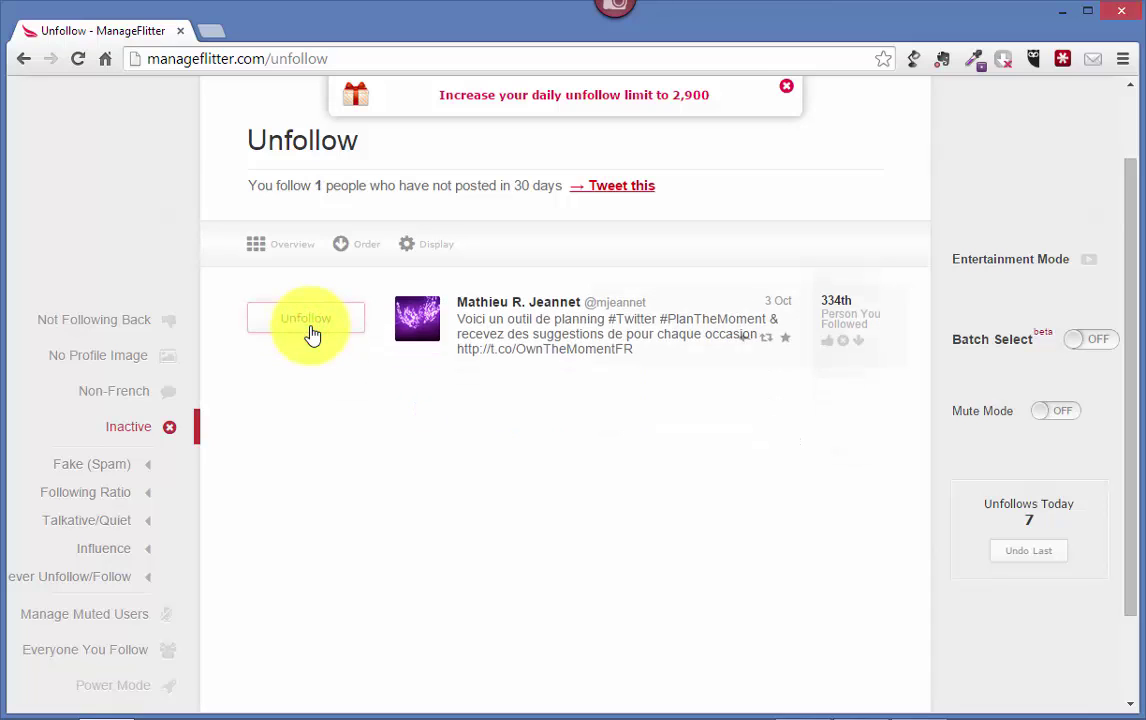
left_click(311, 327)
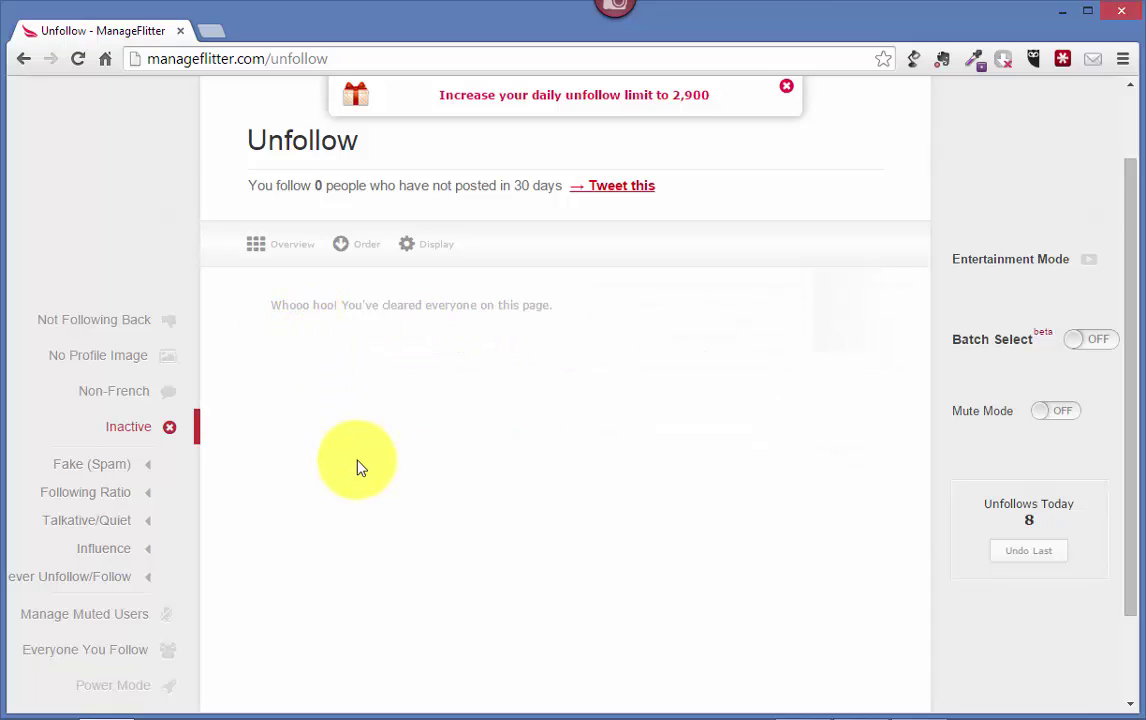
Check the followed accounts with no profile image, and list and review the accounts that are not following back
left_click(99, 362)
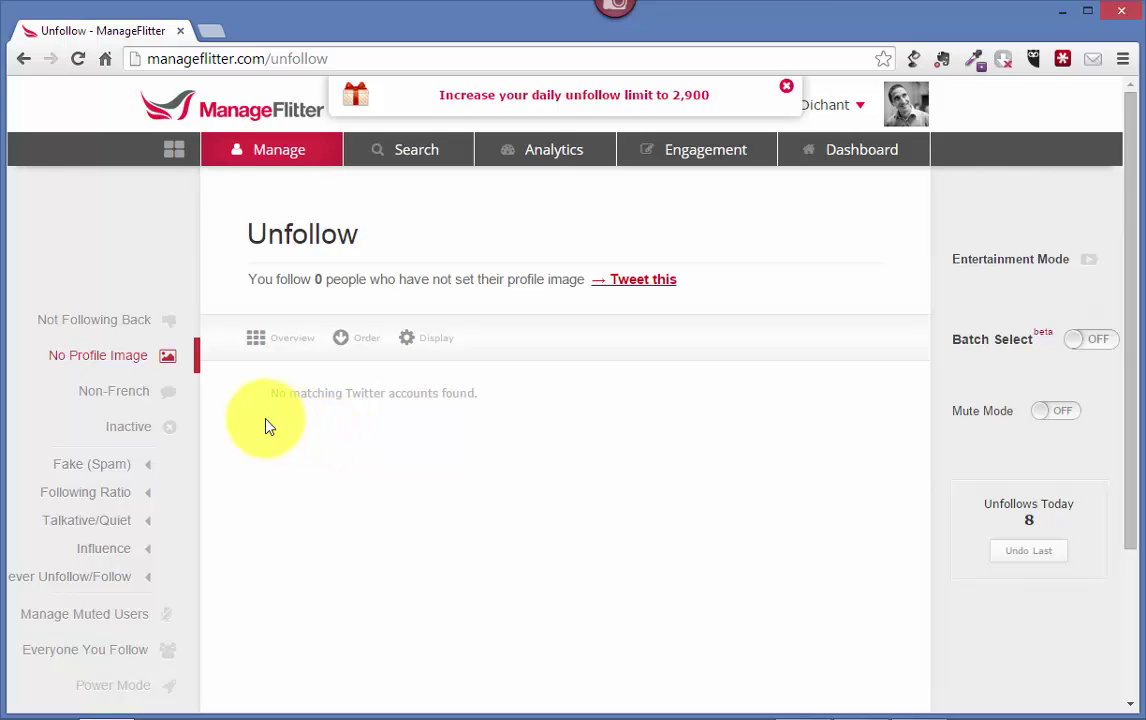
left_click(145, 321)
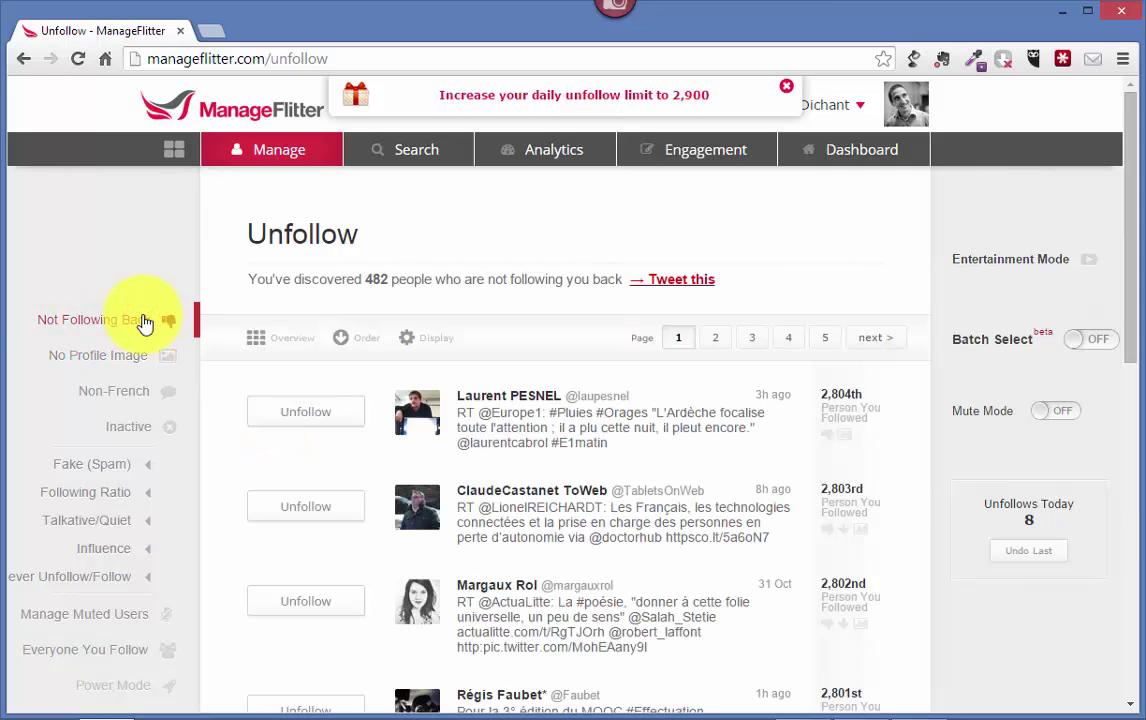
mouse_move(380, 478)
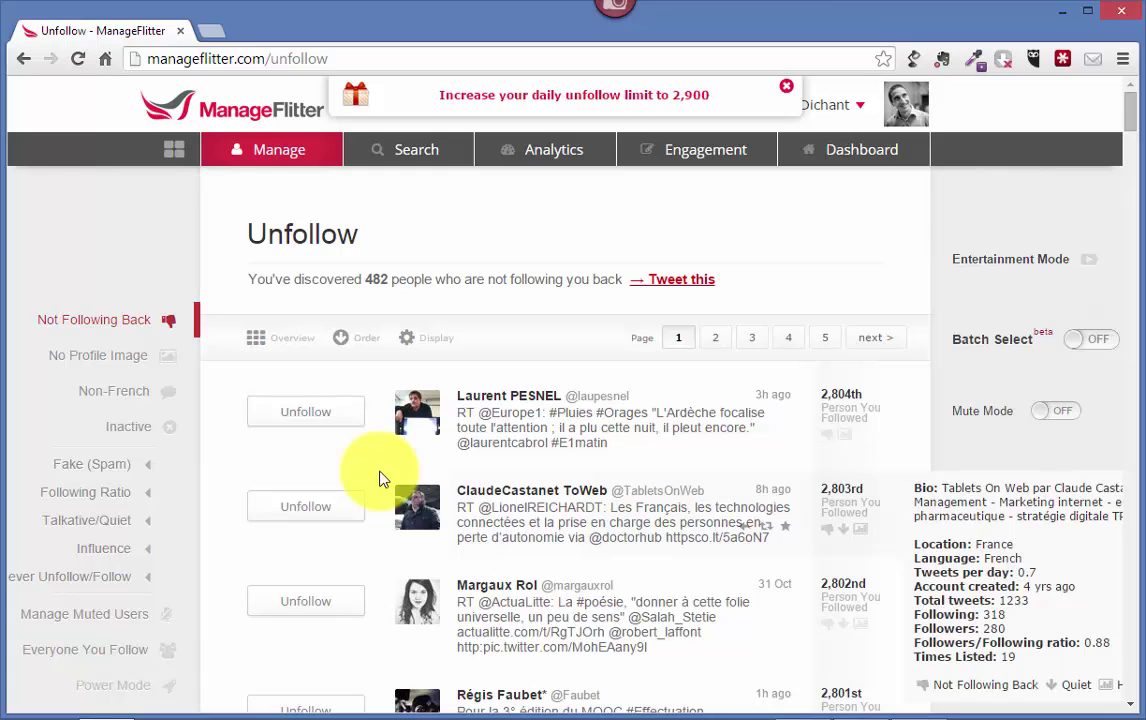
scroll(380, 478, "down", 1)
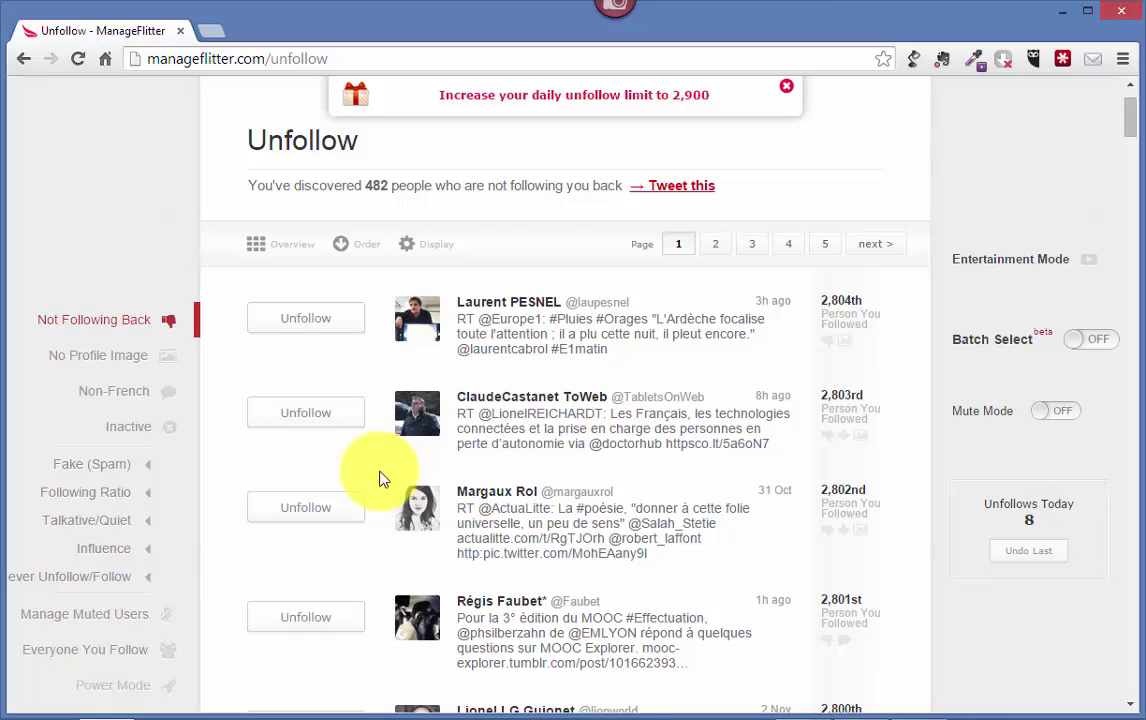
scroll(380, 478, "down", 1)
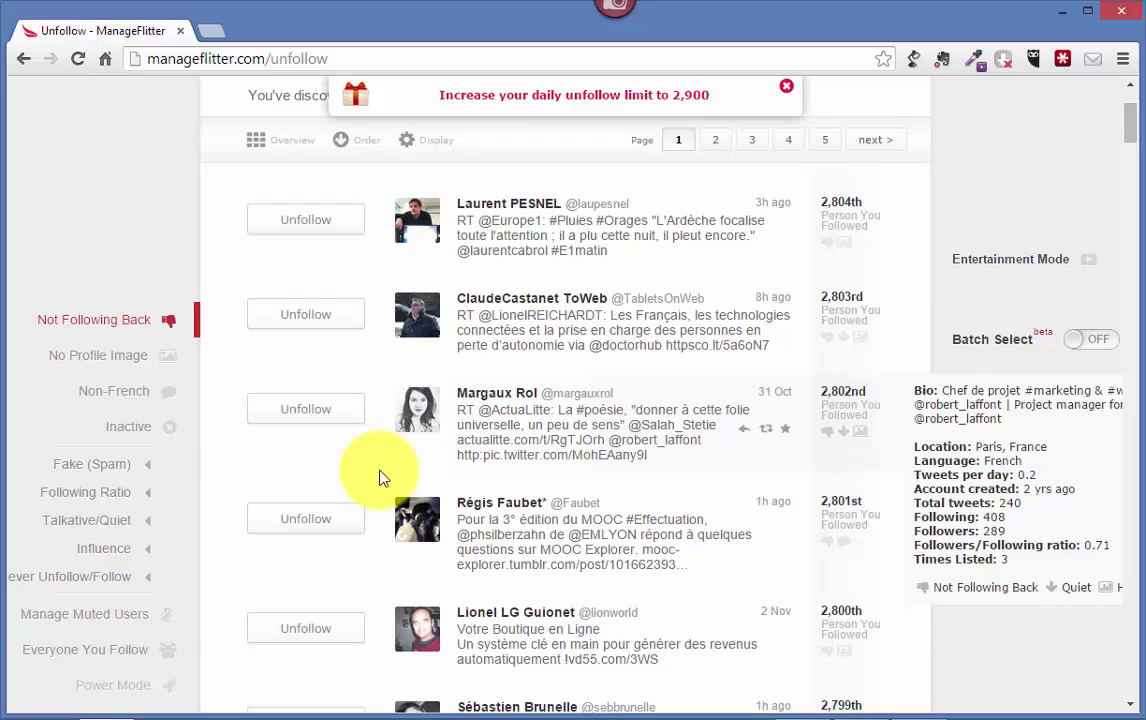
scroll(380, 478, "up", 2)
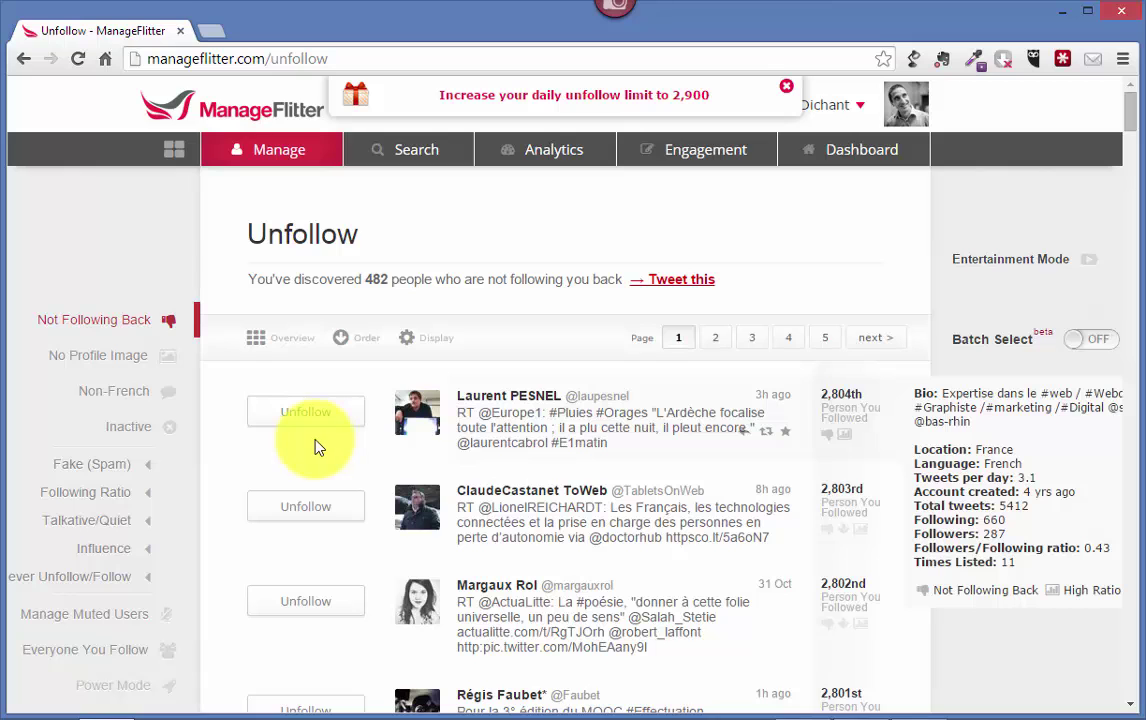
Unfollow the first 34 accounts in the not-following-back list, one after another from the first entry
left_click(305, 416)
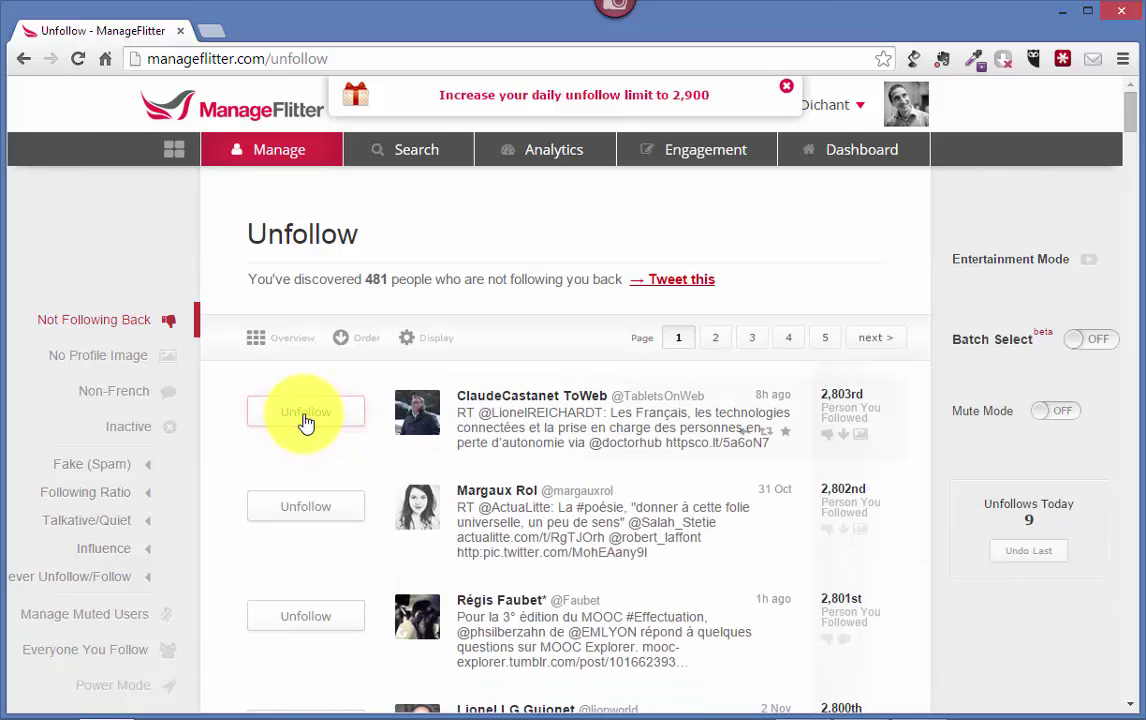
left_click(305, 418)
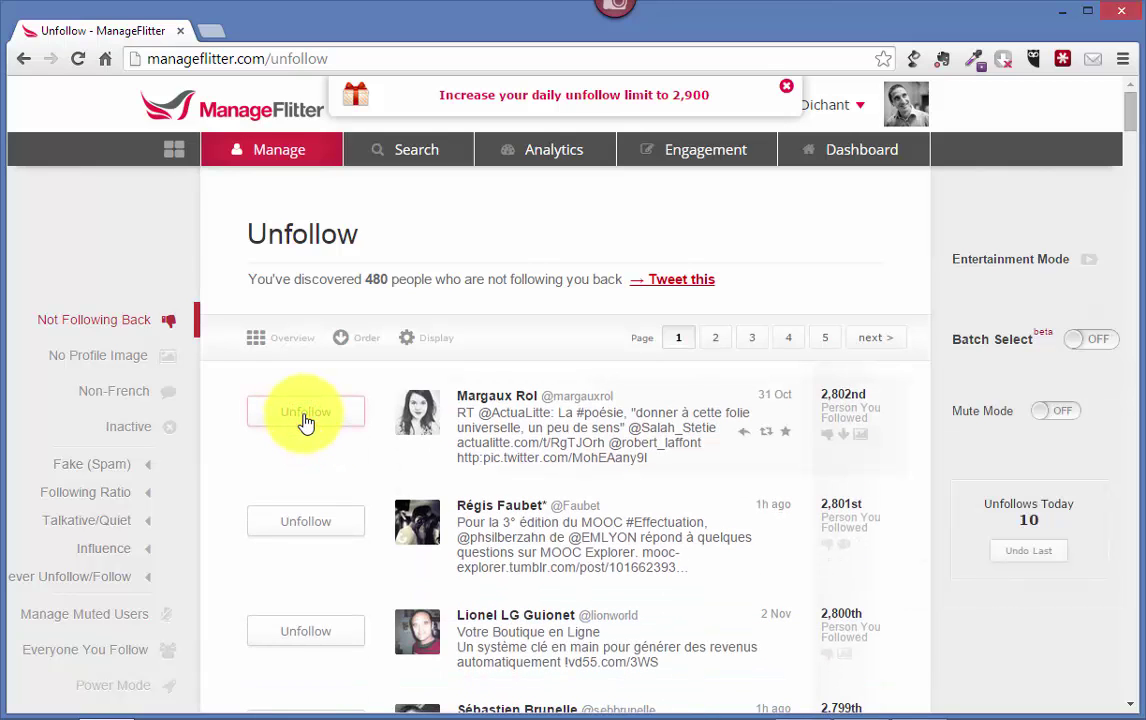
left_click(305, 418)
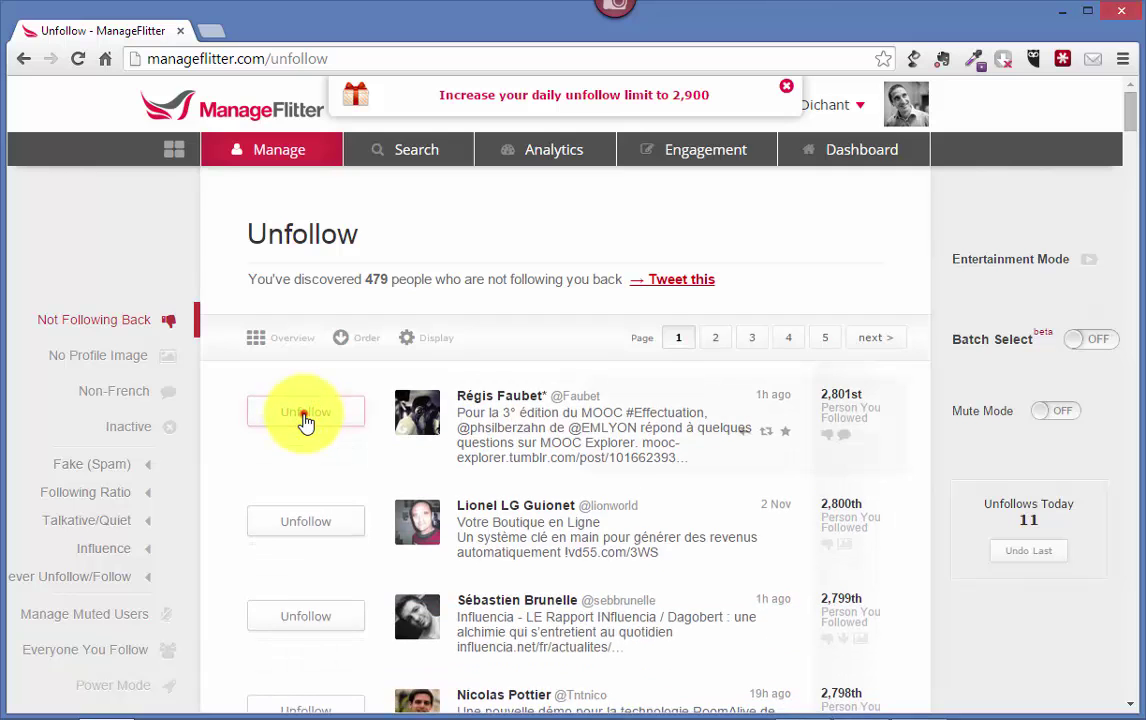
left_click(305, 418)
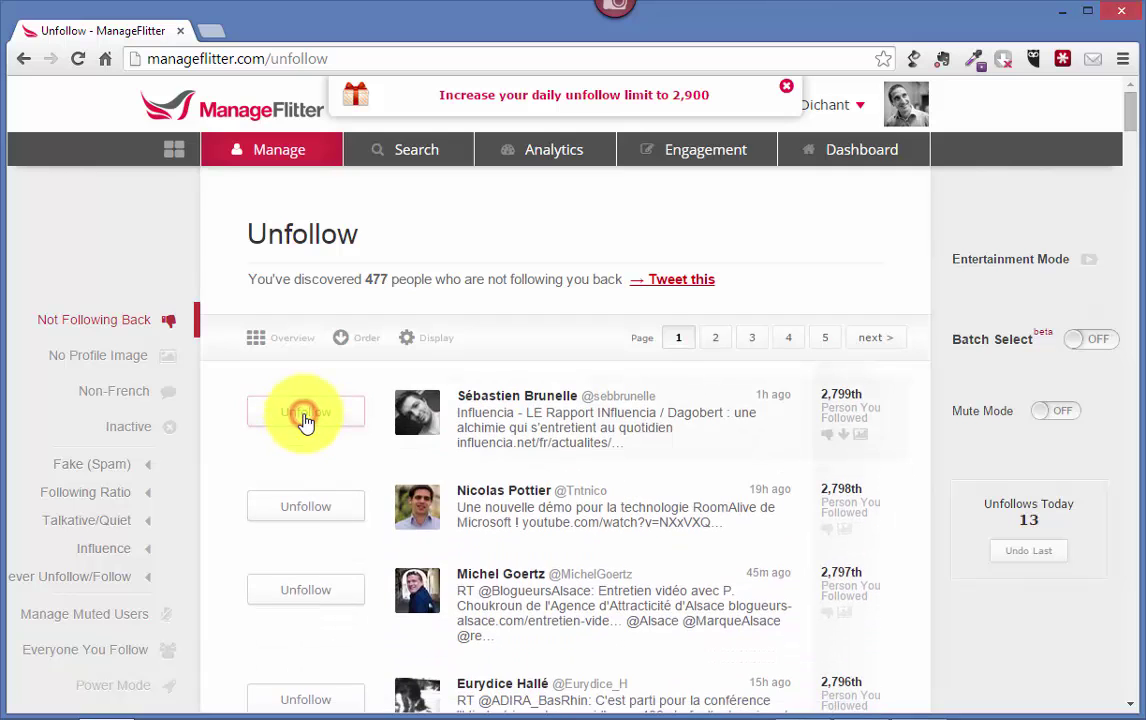
left_click(305, 418)
left_click(305, 418)
left_click(305, 420)
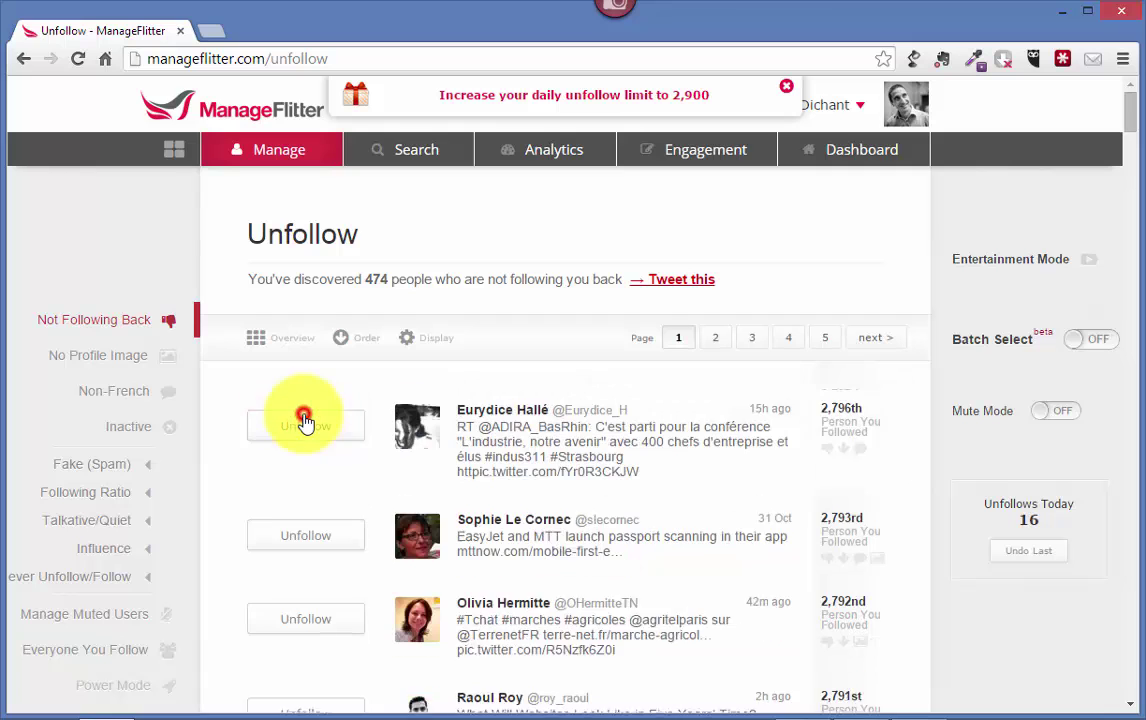
left_click(305, 420)
left_click(305, 420)
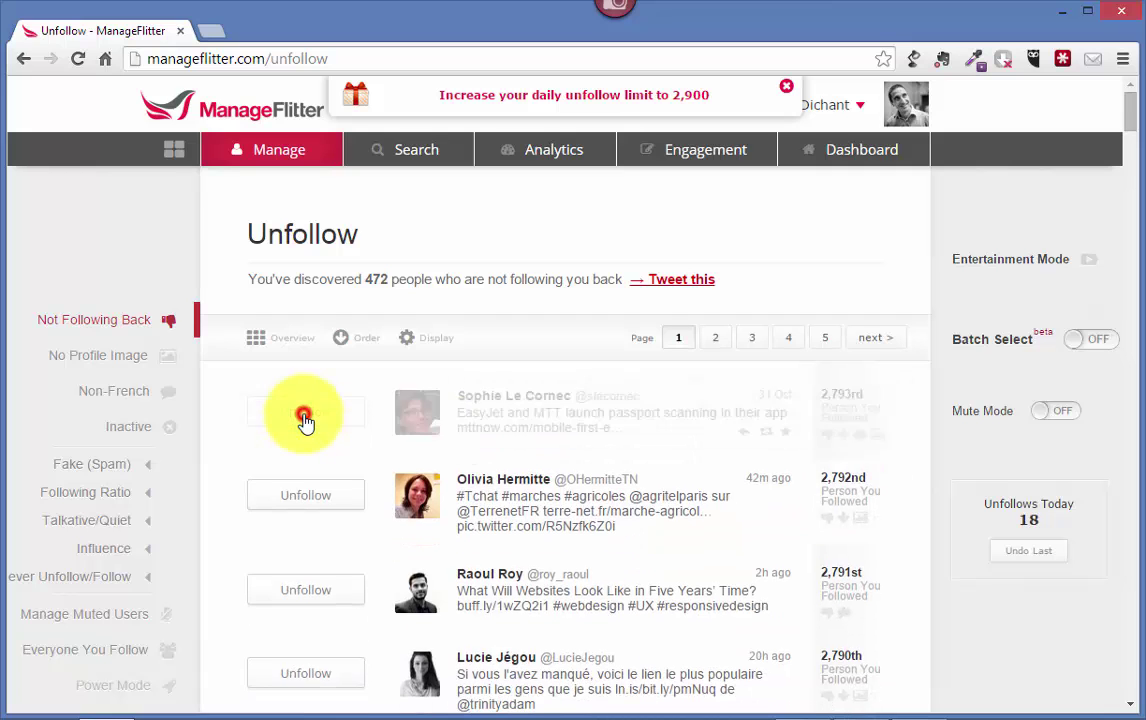
left_click(305, 420)
left_click(305, 420)
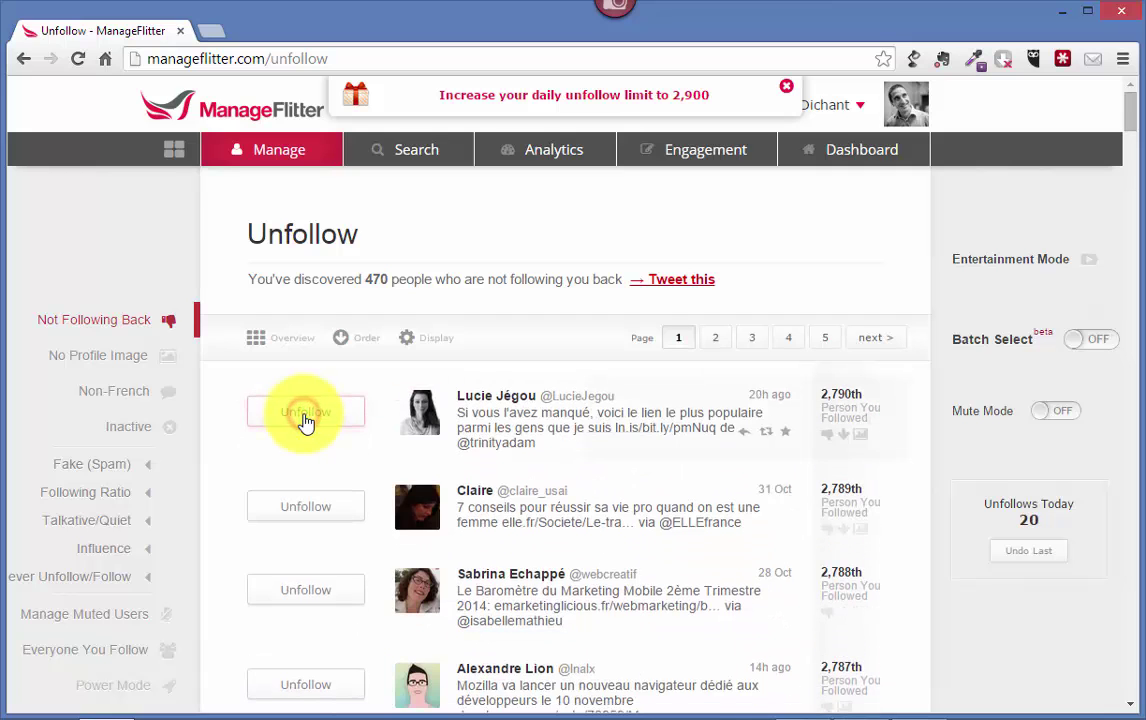
left_click(305, 420)
left_click(305, 420)
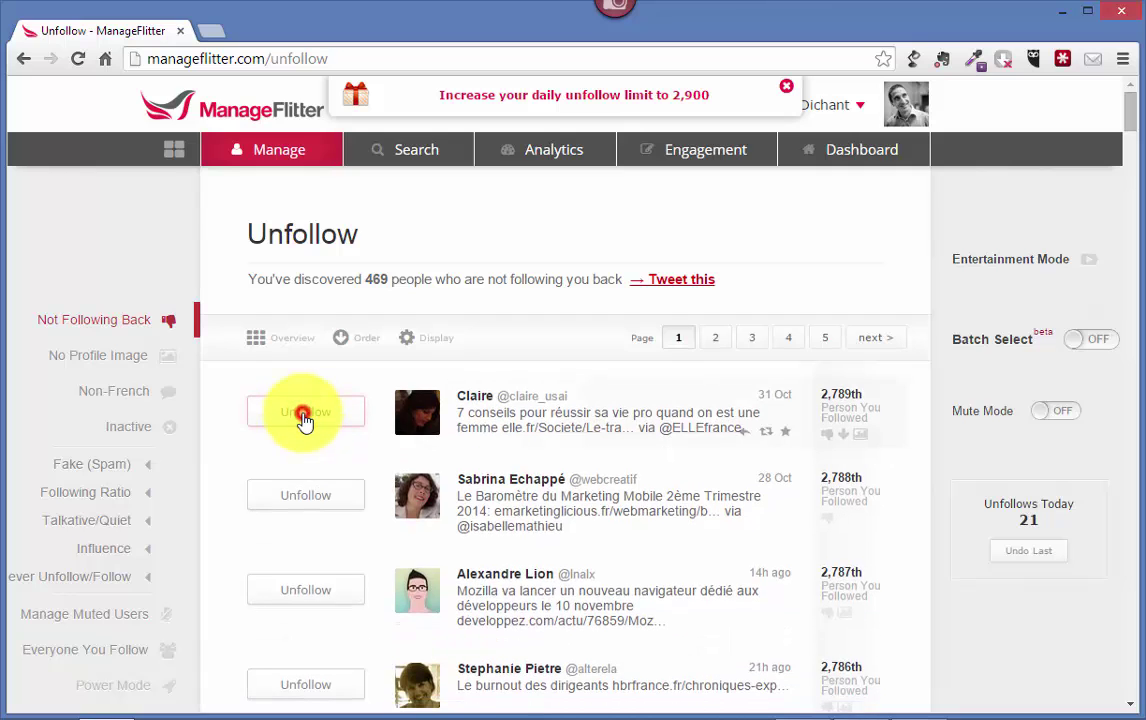
left_click(305, 420)
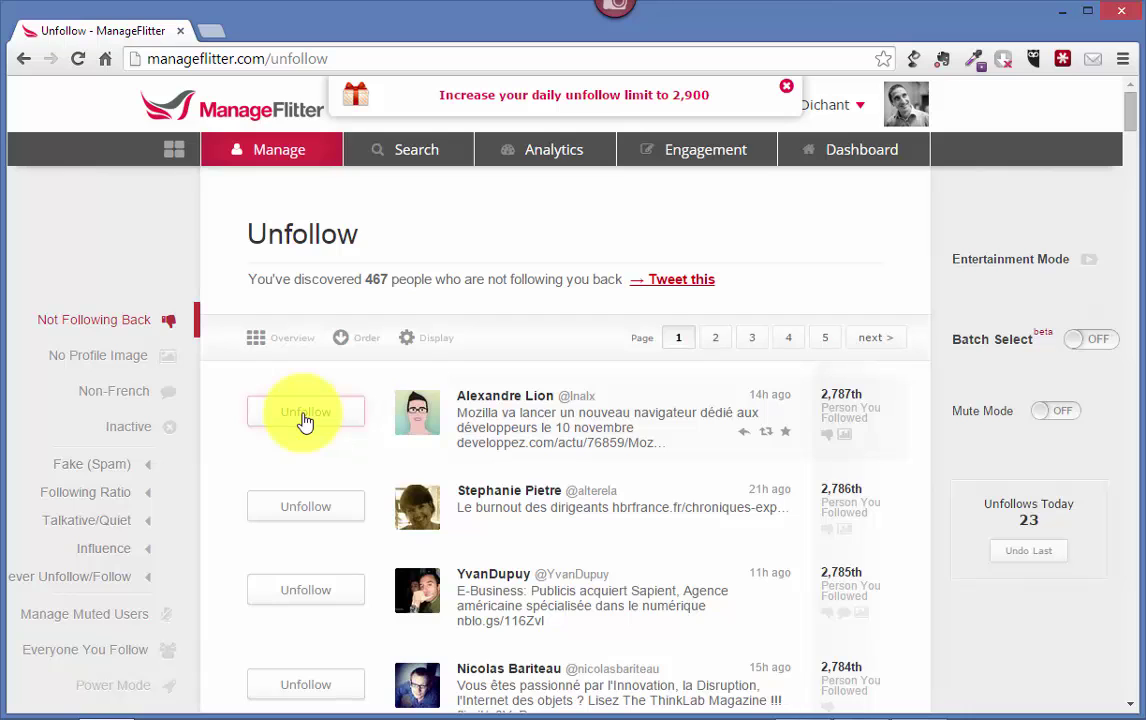
left_click(305, 420)
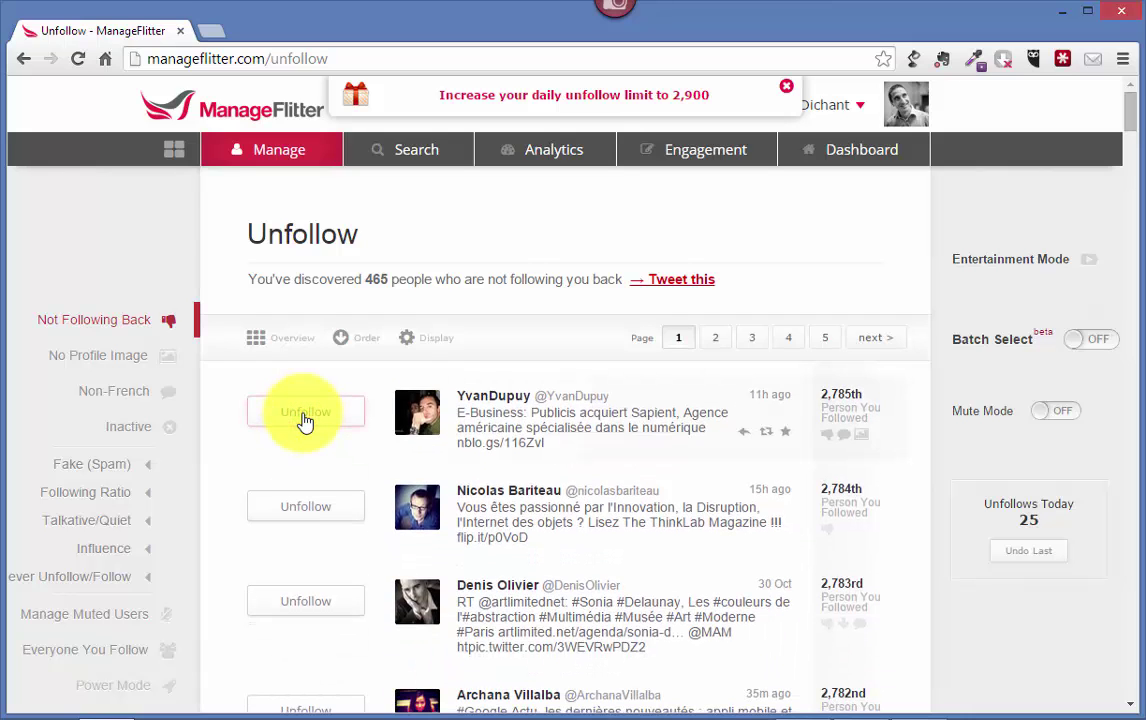
left_click(305, 420)
left_click(305, 420)
left_click(305, 420)
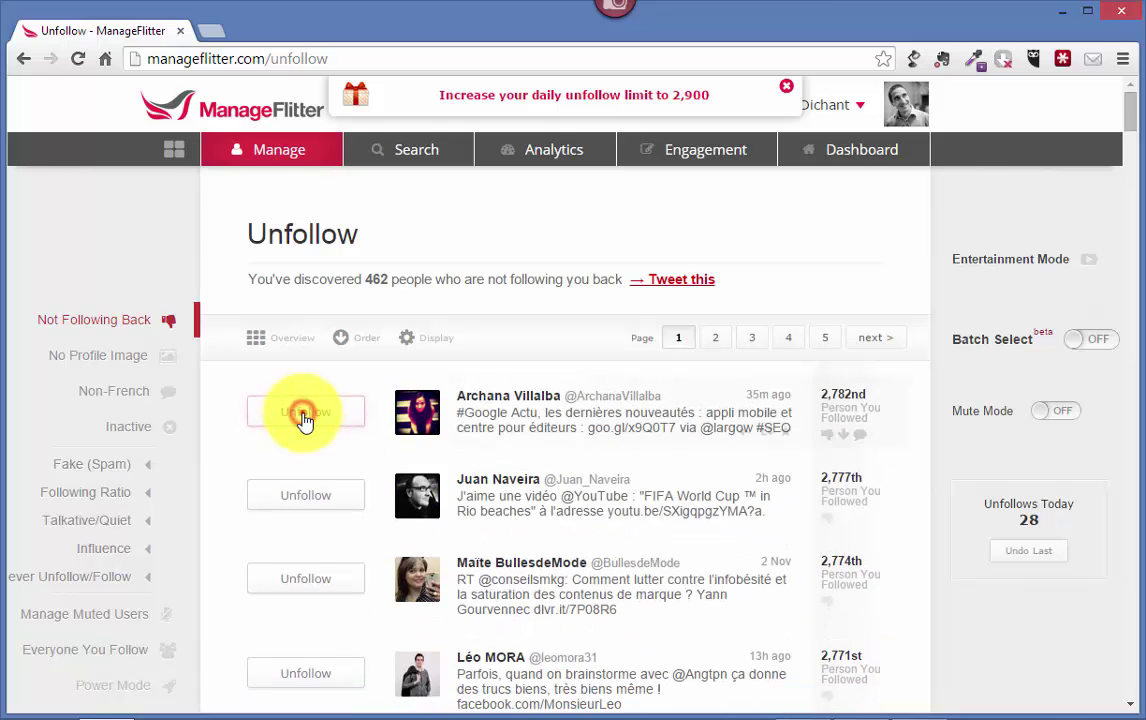
left_click(305, 420)
left_click(305, 420)
left_click(305, 420)
left_click(305, 420)
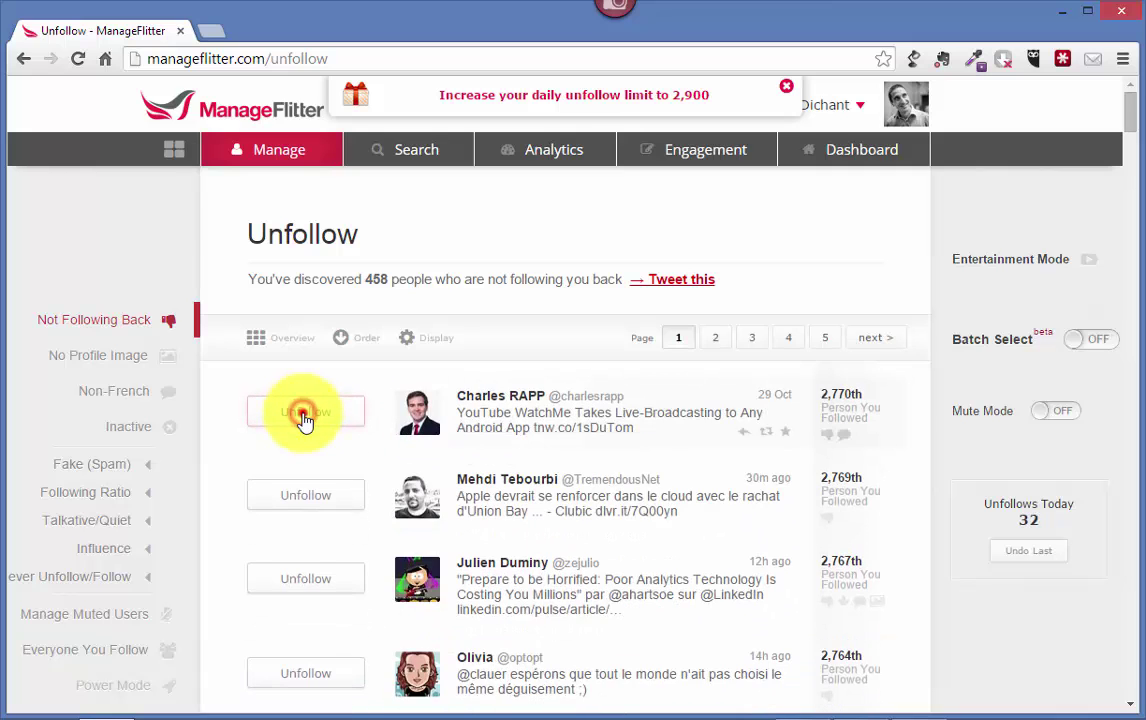
left_click(305, 420)
left_click(305, 420)
left_click(305, 420)
left_click(305, 420)
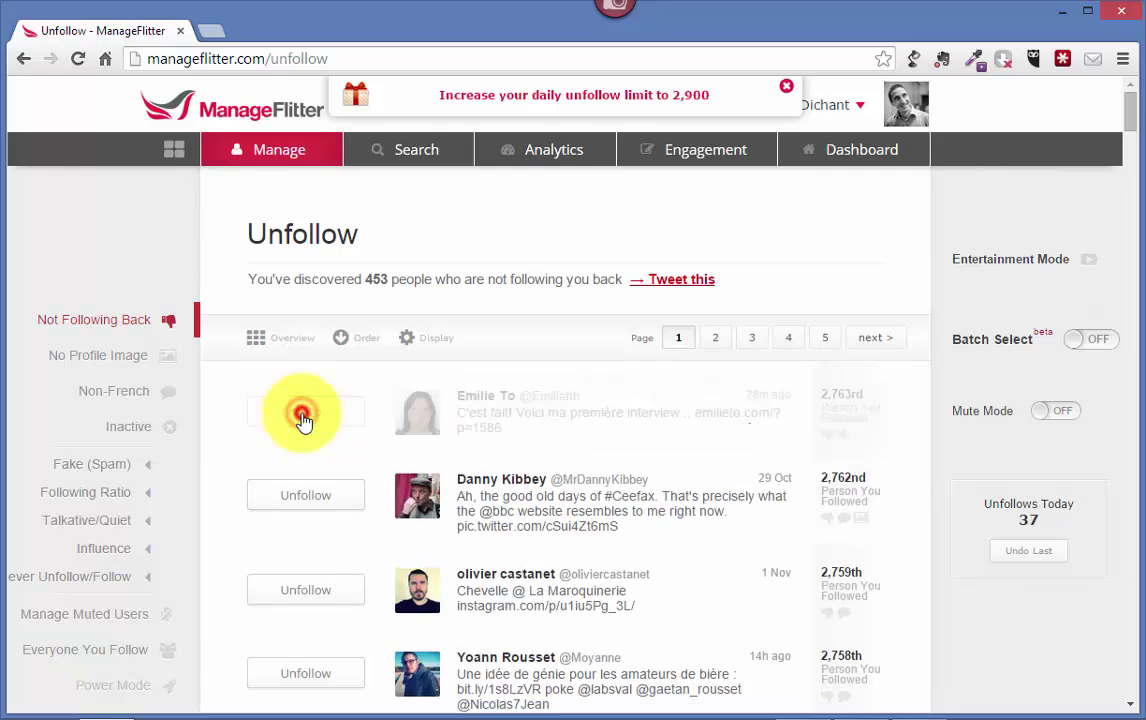
left_click(305, 420)
left_click(305, 420)
left_click(304, 418)
left_click(304, 418)
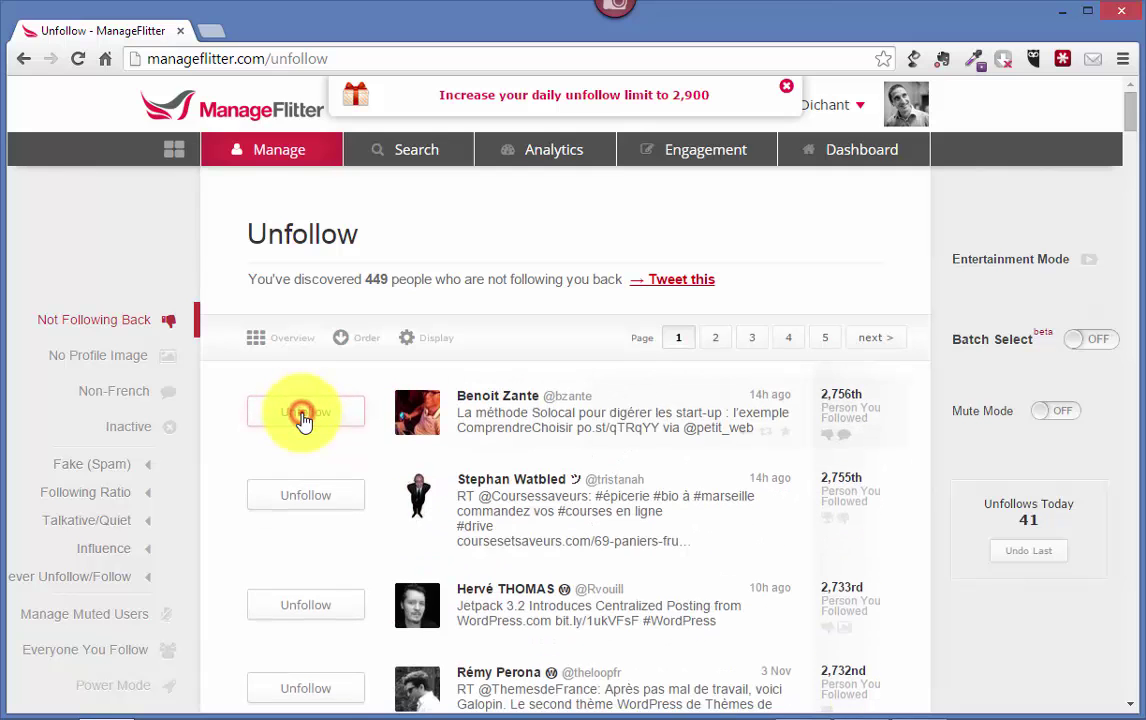
left_click(304, 418)
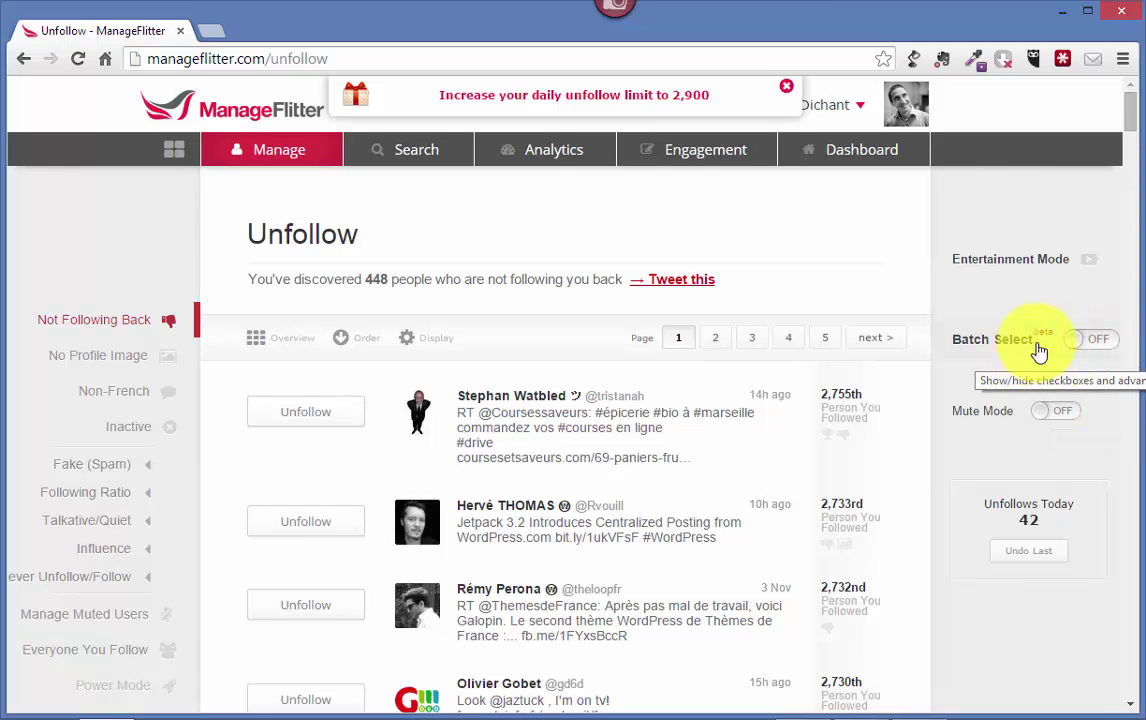
Review the remaining accounts that are not following back, and list and inspect the followed accounts that do not tweet in French
mouse_move(390, 414)
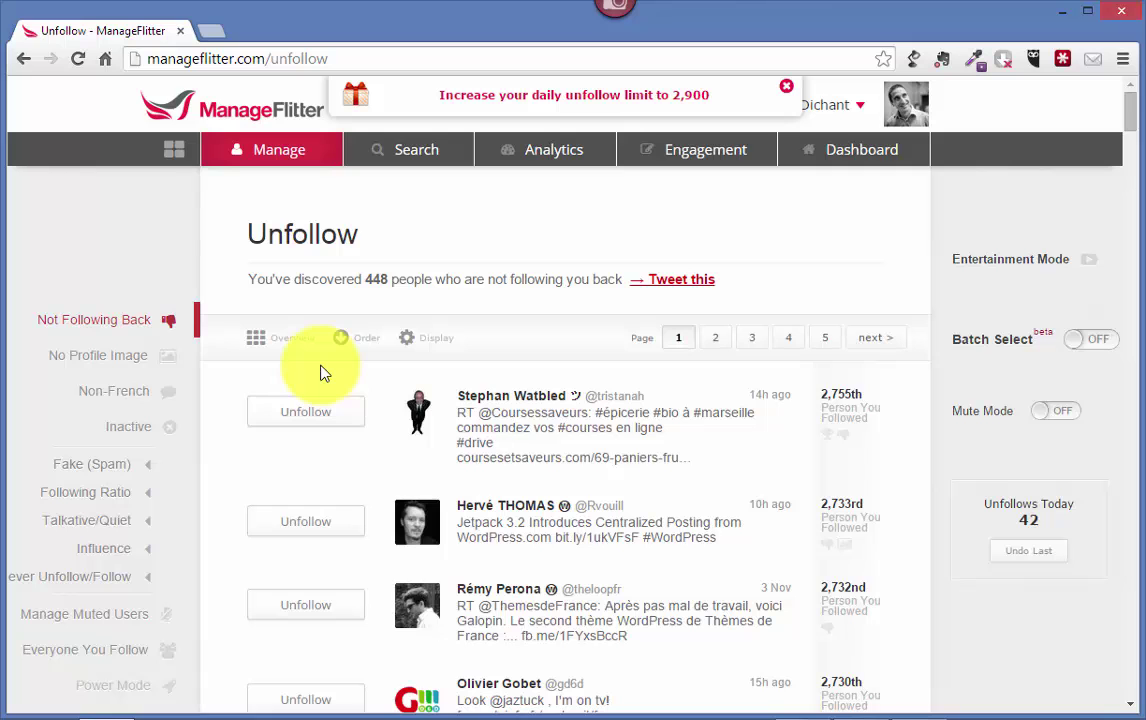
mouse_move(372, 460)
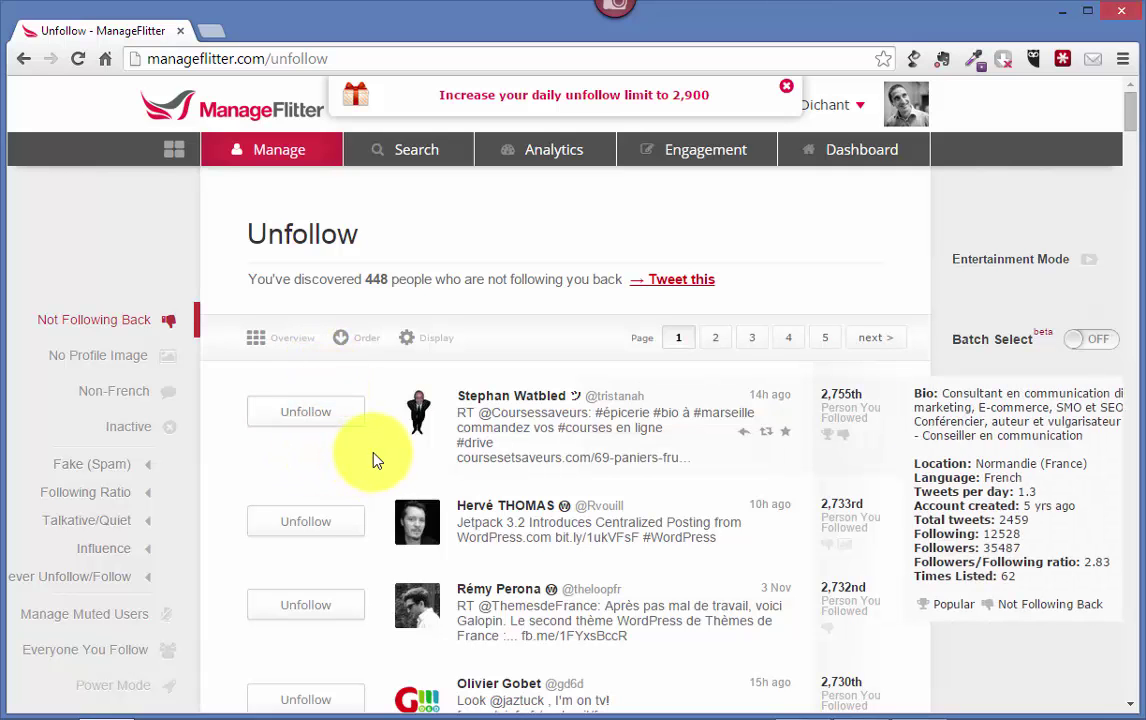
scroll(372, 460, "down", 2)
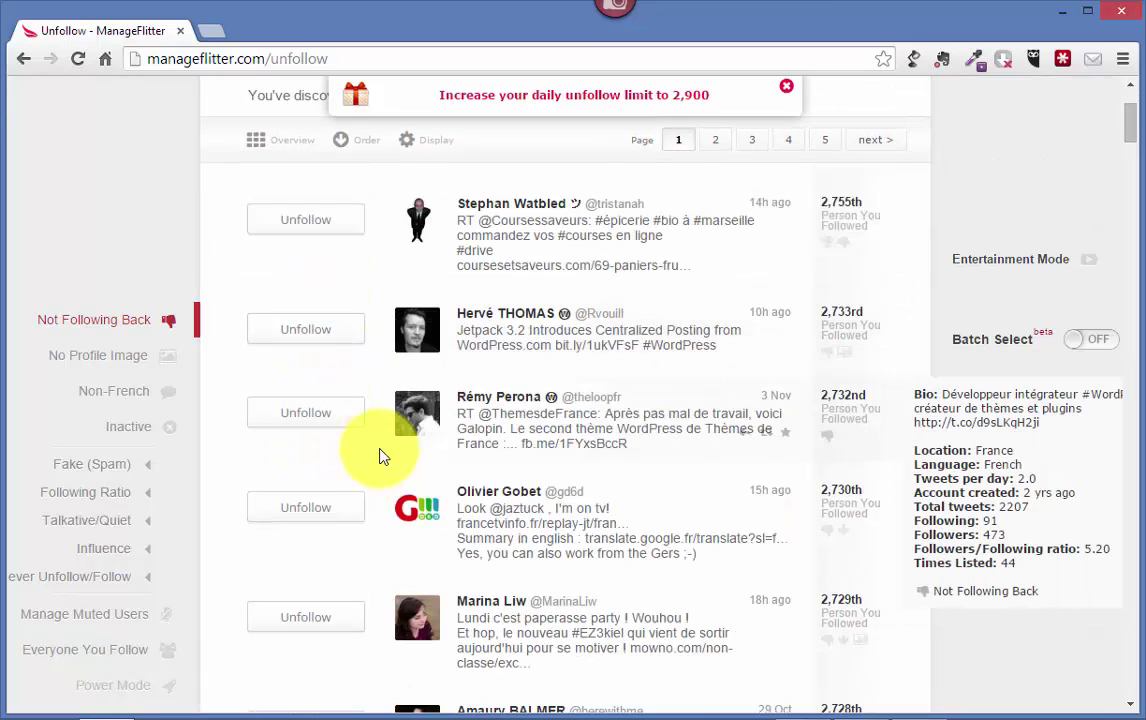
scroll(380, 452, "up", 2)
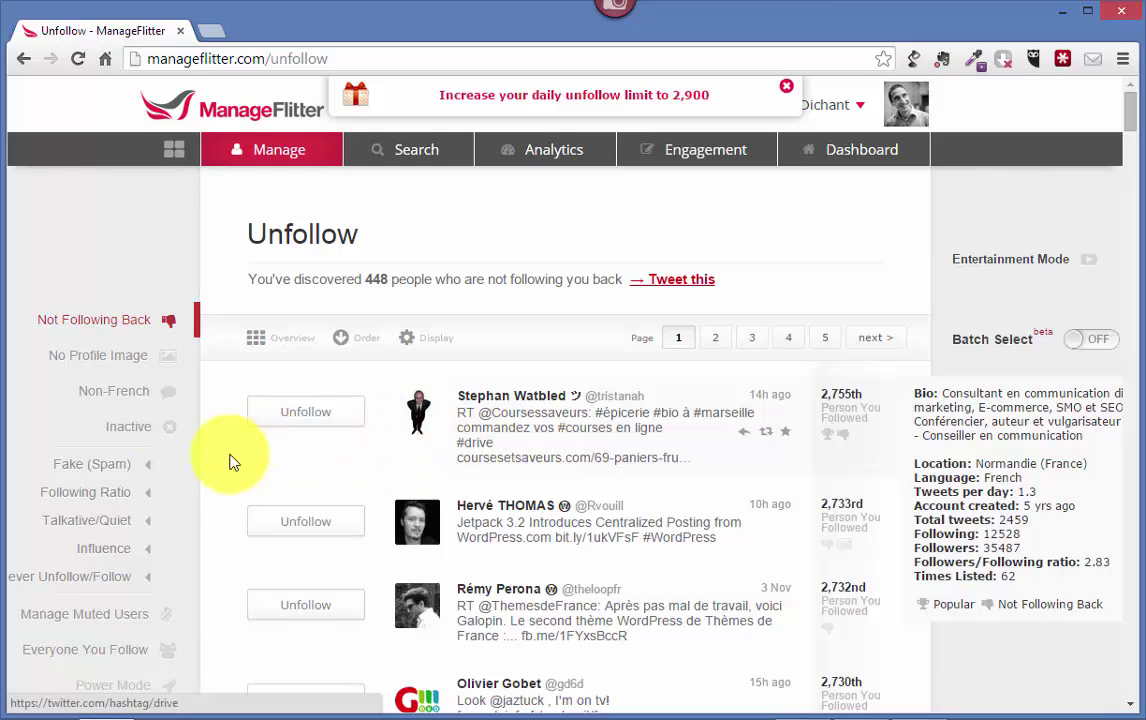
left_click(110, 398)
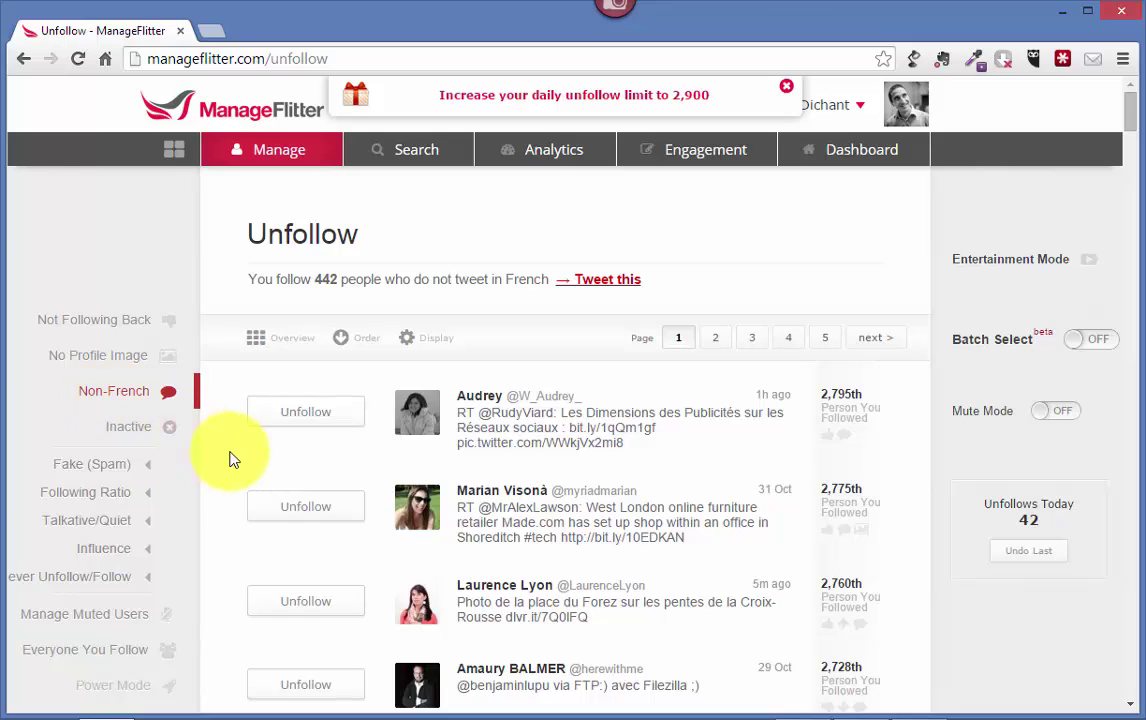
mouse_move(236, 458)
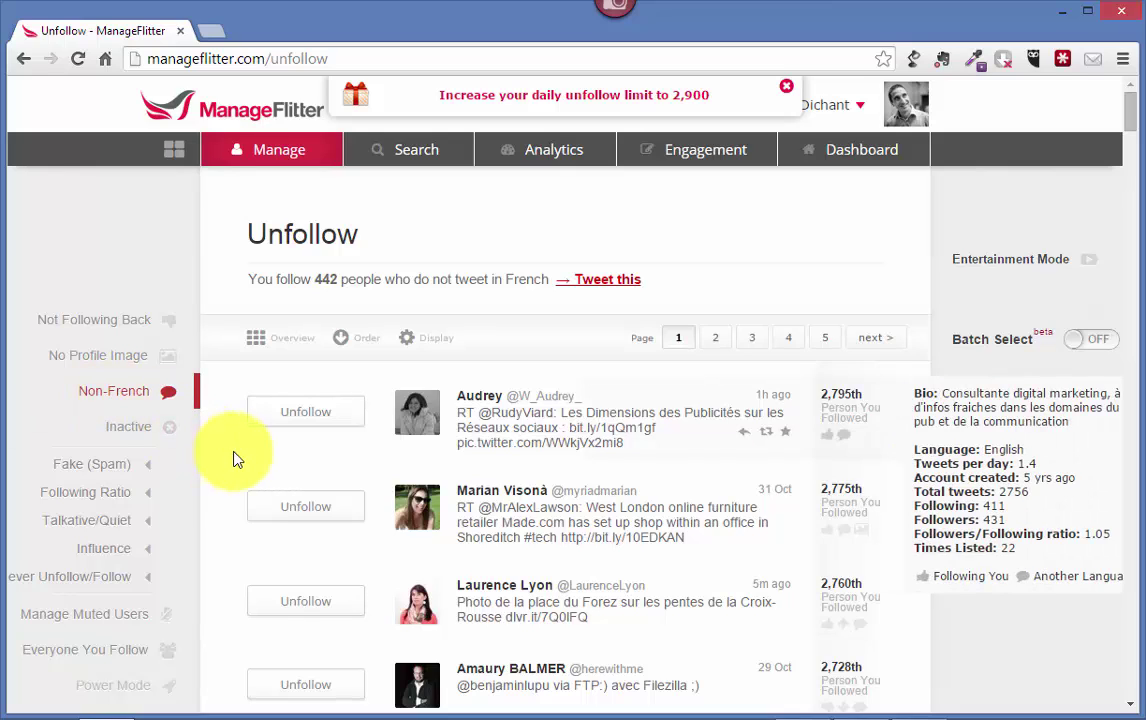
scroll(236, 458, "down", 1)
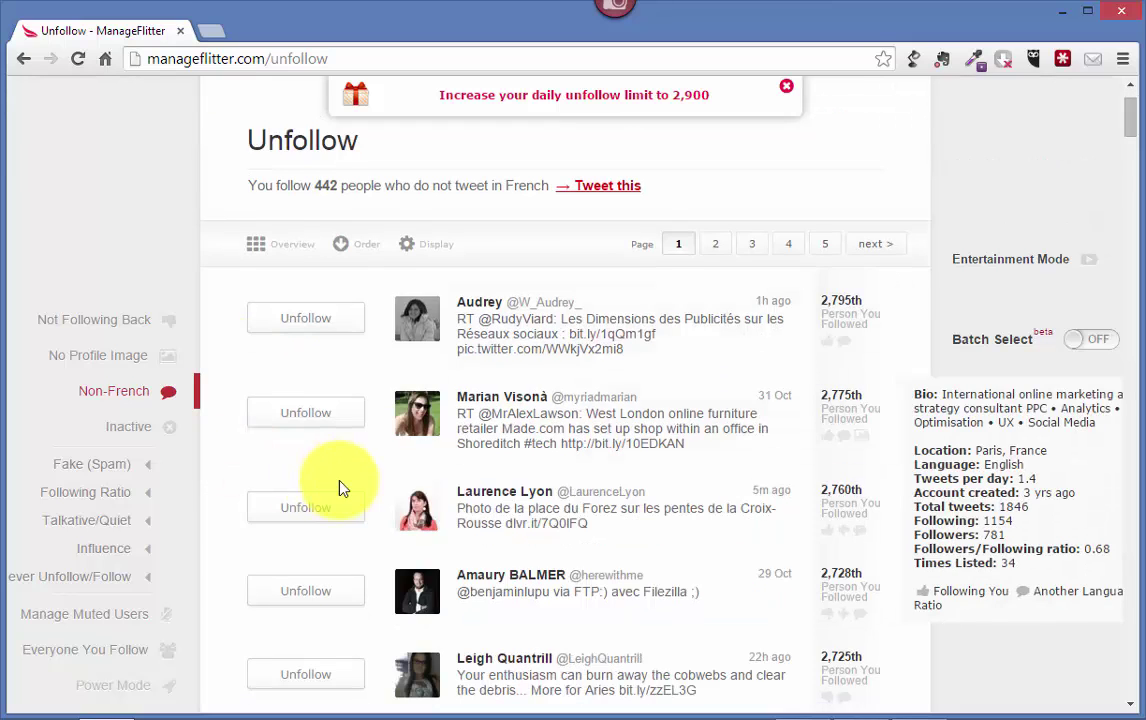
mouse_move(640, 478)
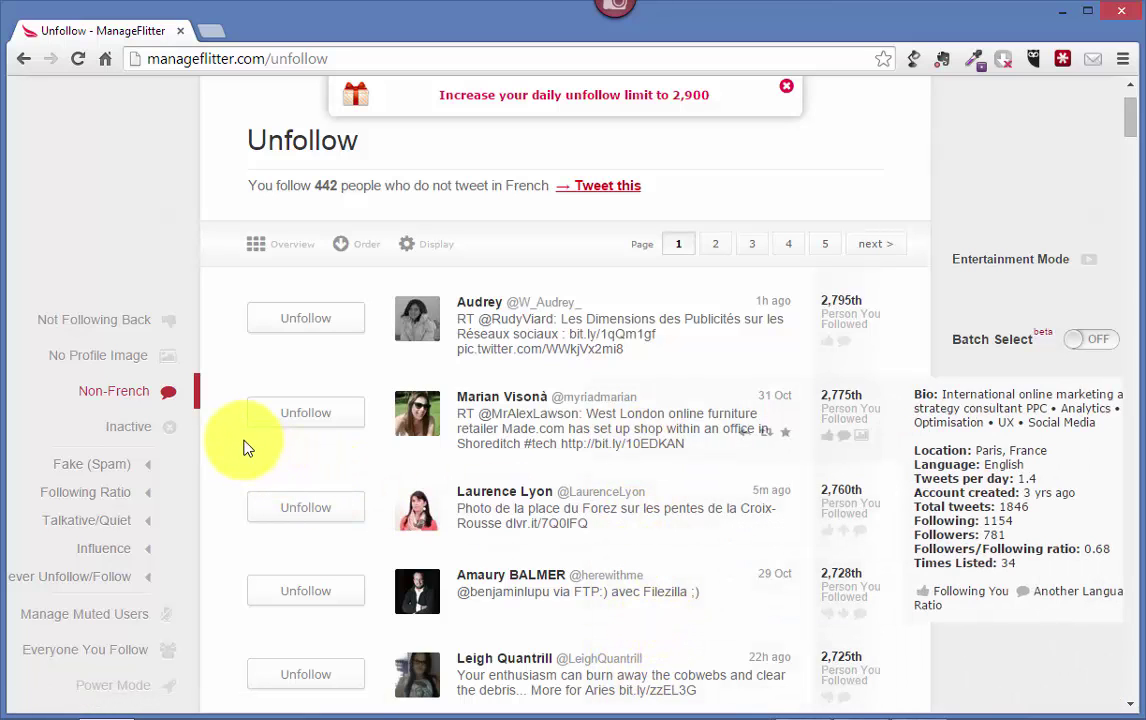
scroll(230, 437, "down", 1)
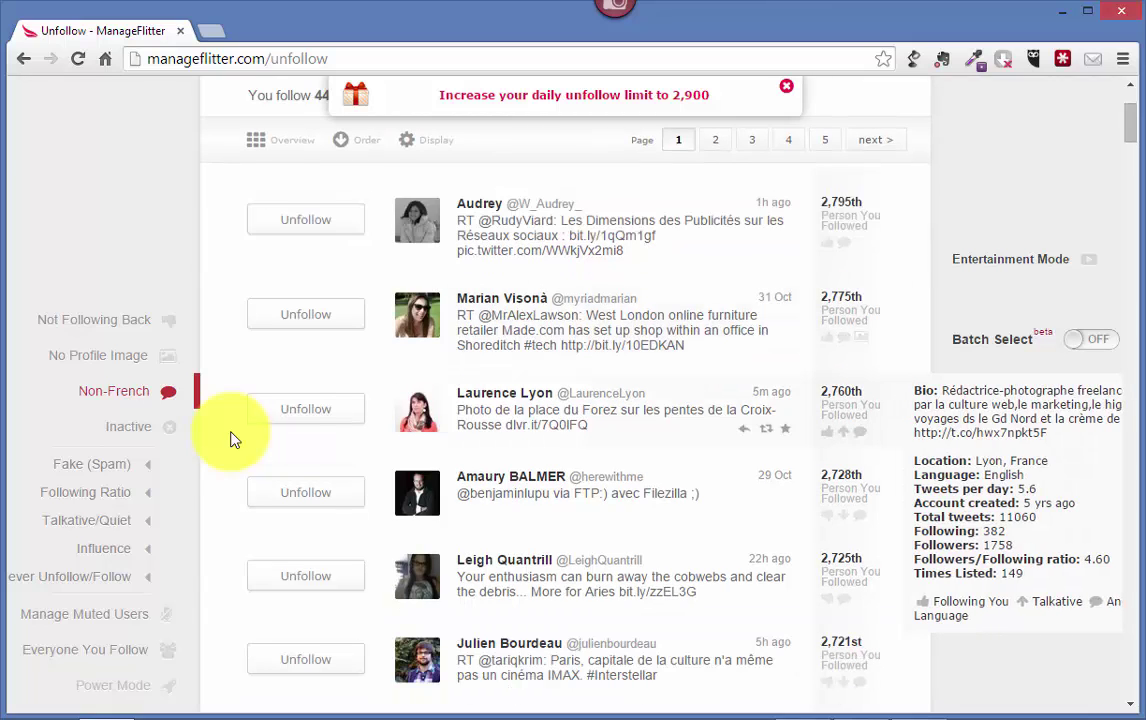
scroll(230, 437, "down", 1)
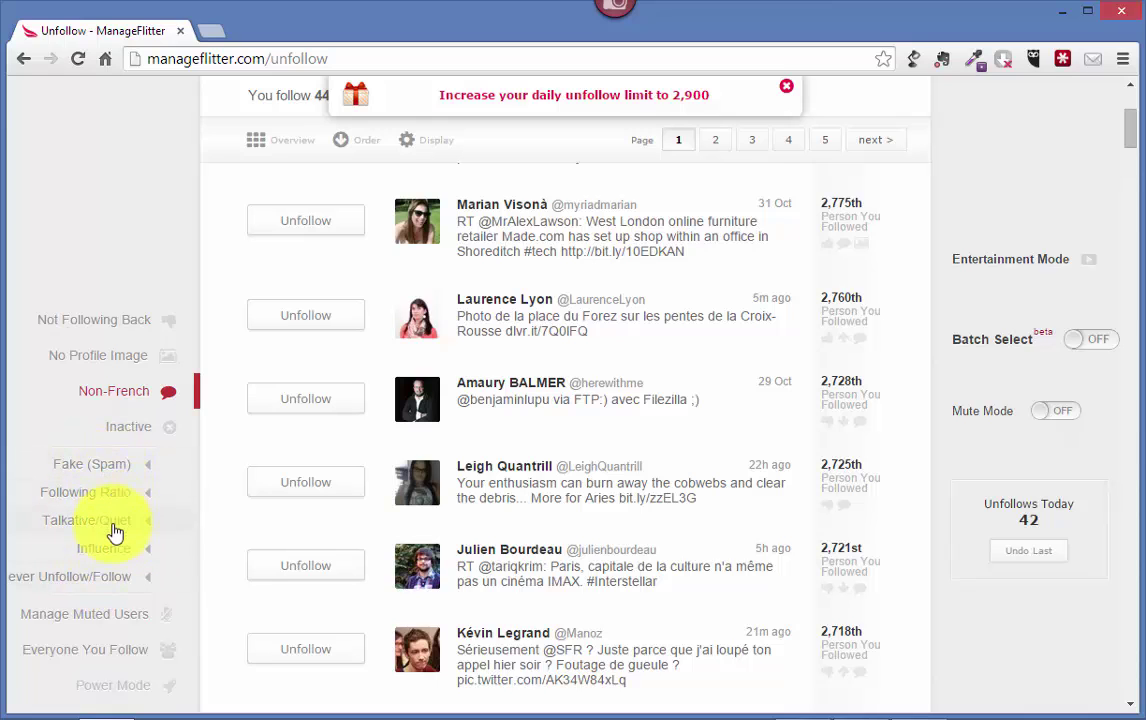
Expand the fake (spam) filters and list the fake accounts being followed to review them
left_click(120, 465)
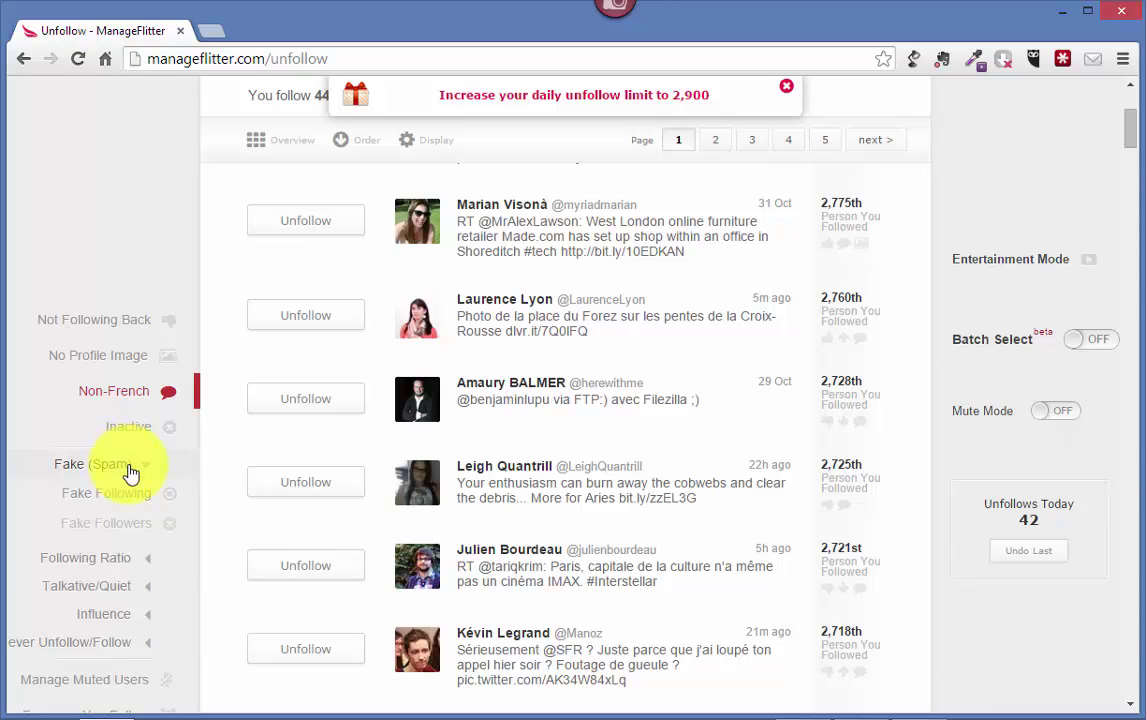
left_click(123, 466)
left_click(123, 466)
left_click(118, 492)
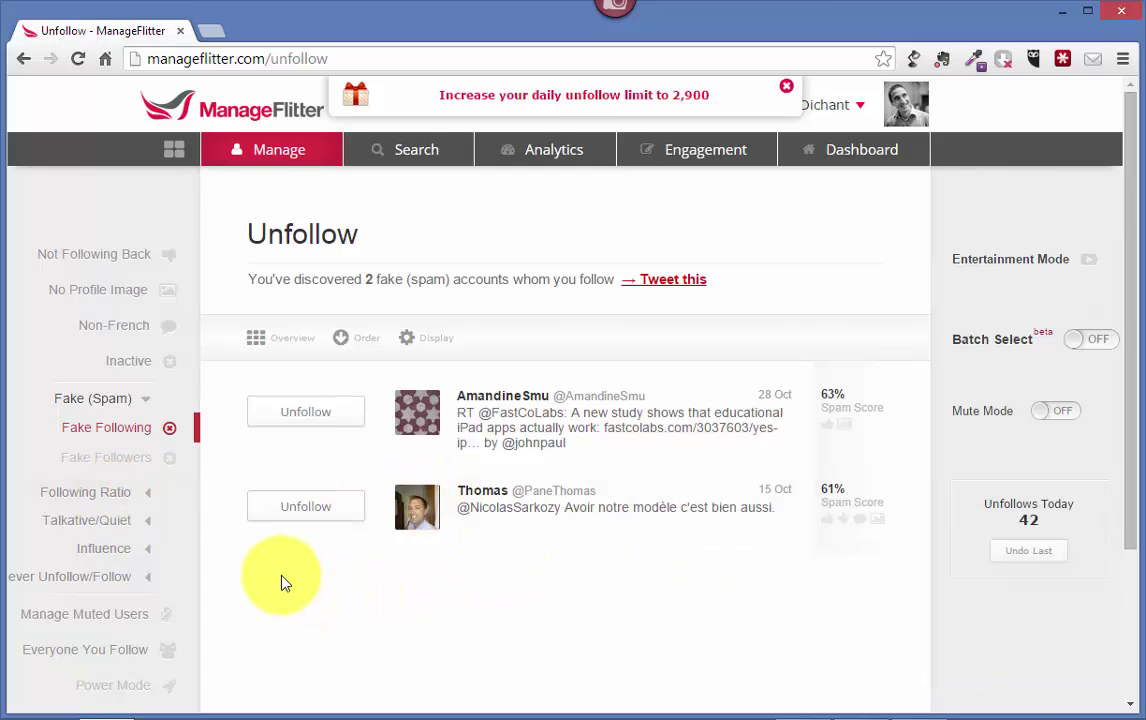
scroll(284, 583, "down", 1)
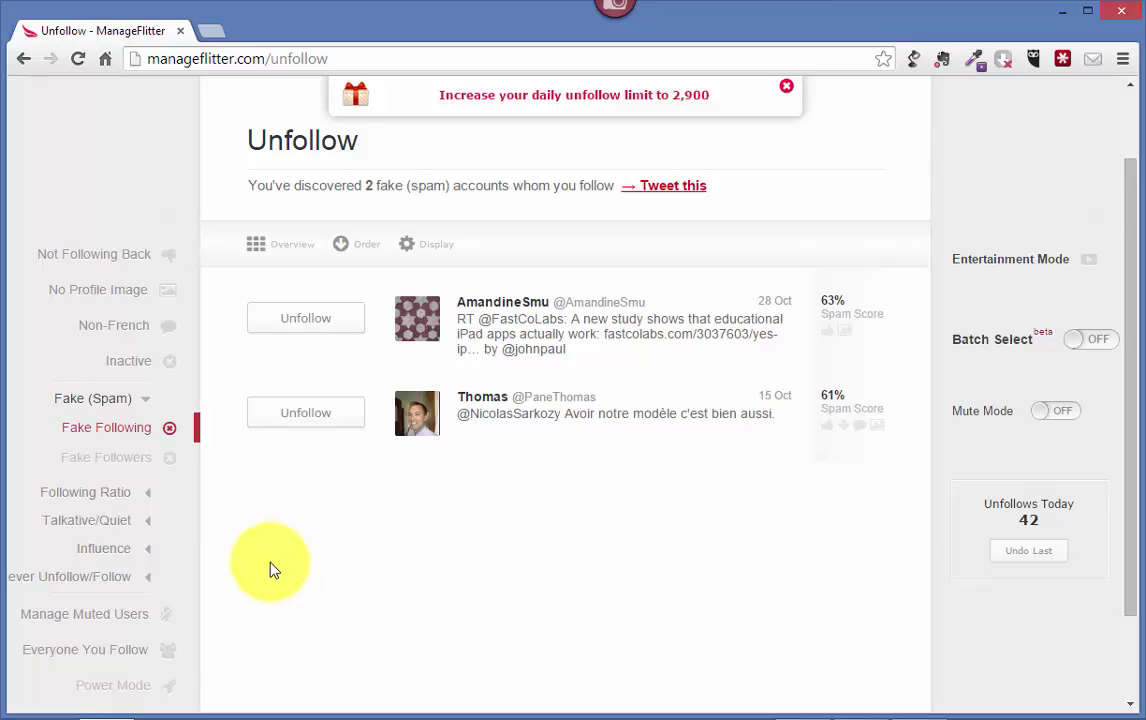
Expand the following ratio filters and review the followed accounts with a low (good) ratio
left_click(112, 497)
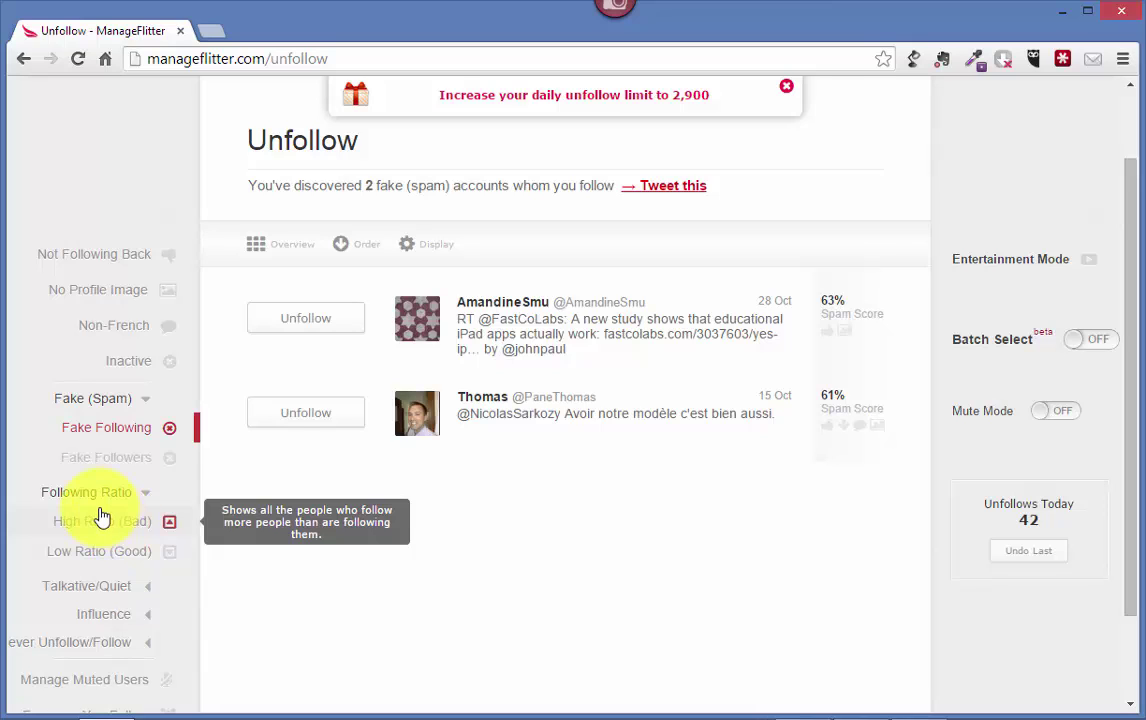
left_click(88, 553)
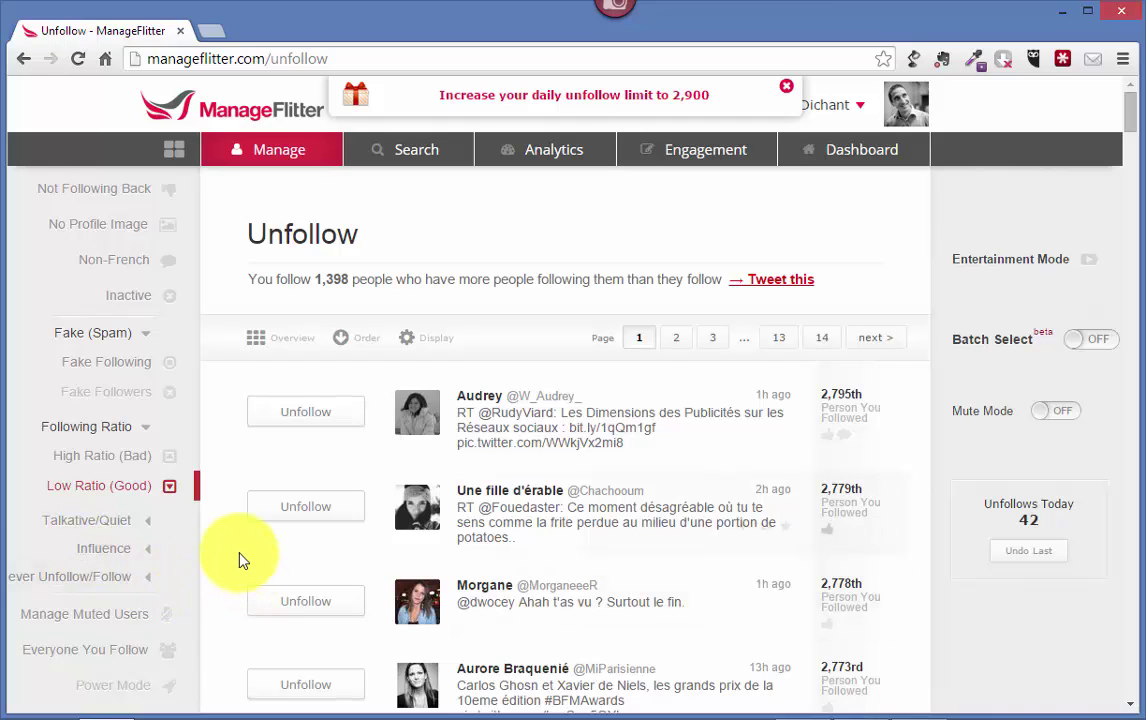
mouse_move(238, 560)
scroll(236, 558, "down", 1)
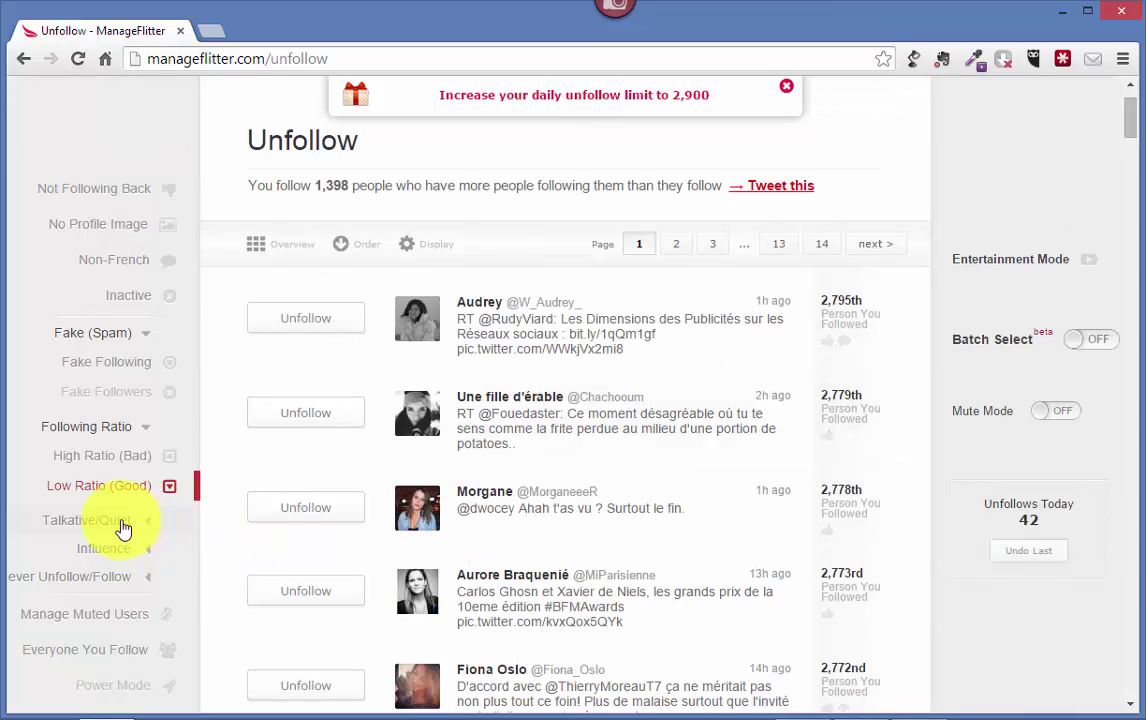
List the talkative followed accounts, and switch to the quiet ones to review them
left_click(121, 526)
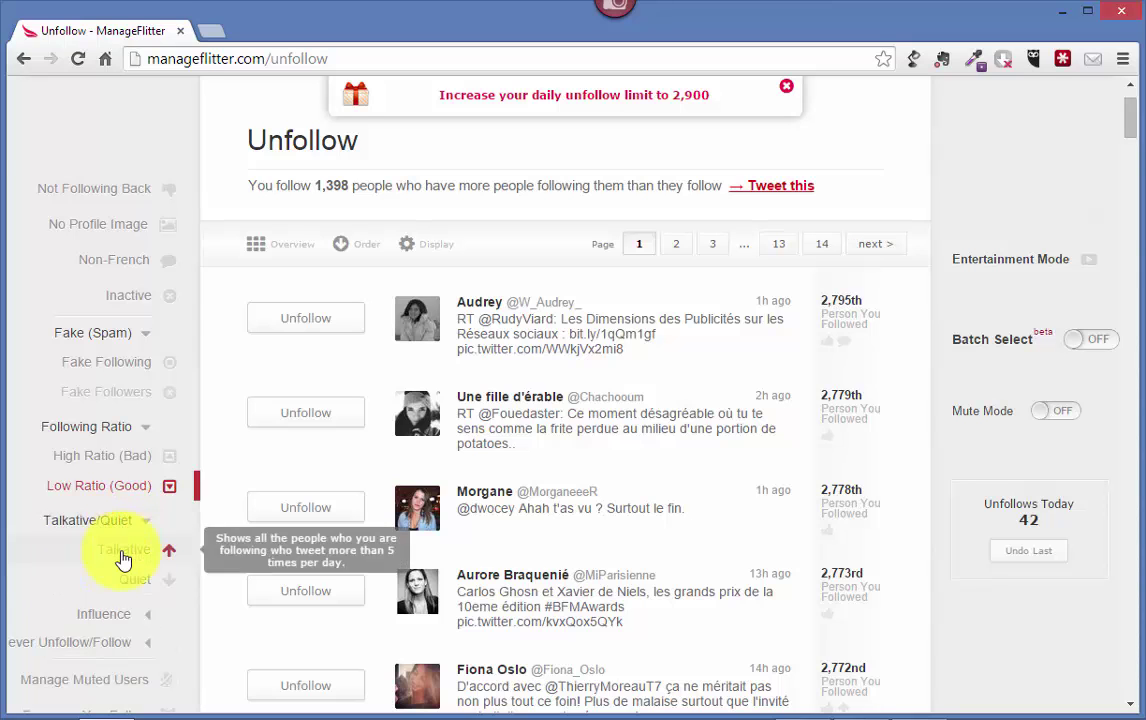
left_click(122, 556)
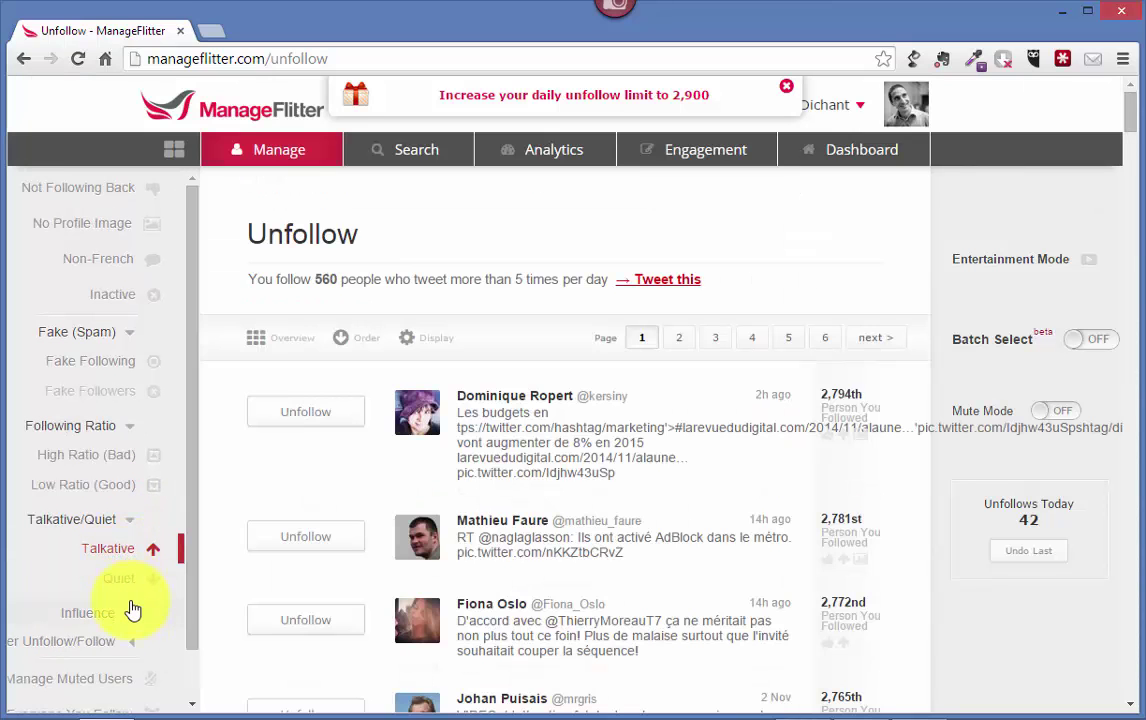
left_click(123, 588)
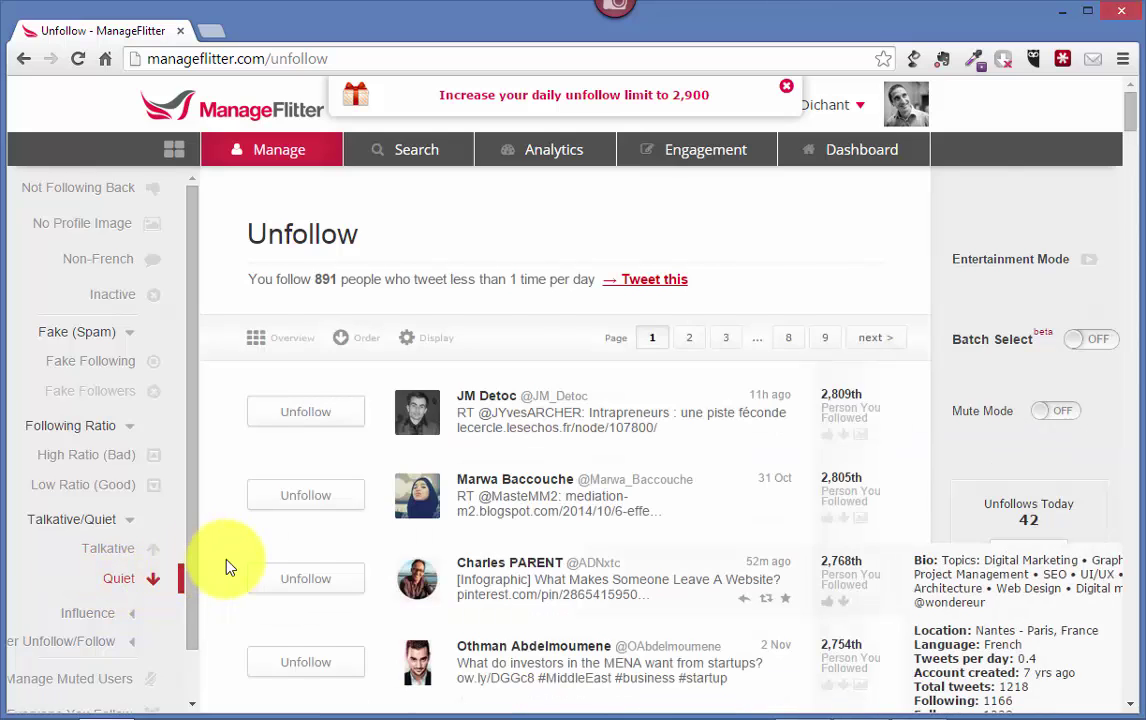
scroll(226, 567, "down", 1)
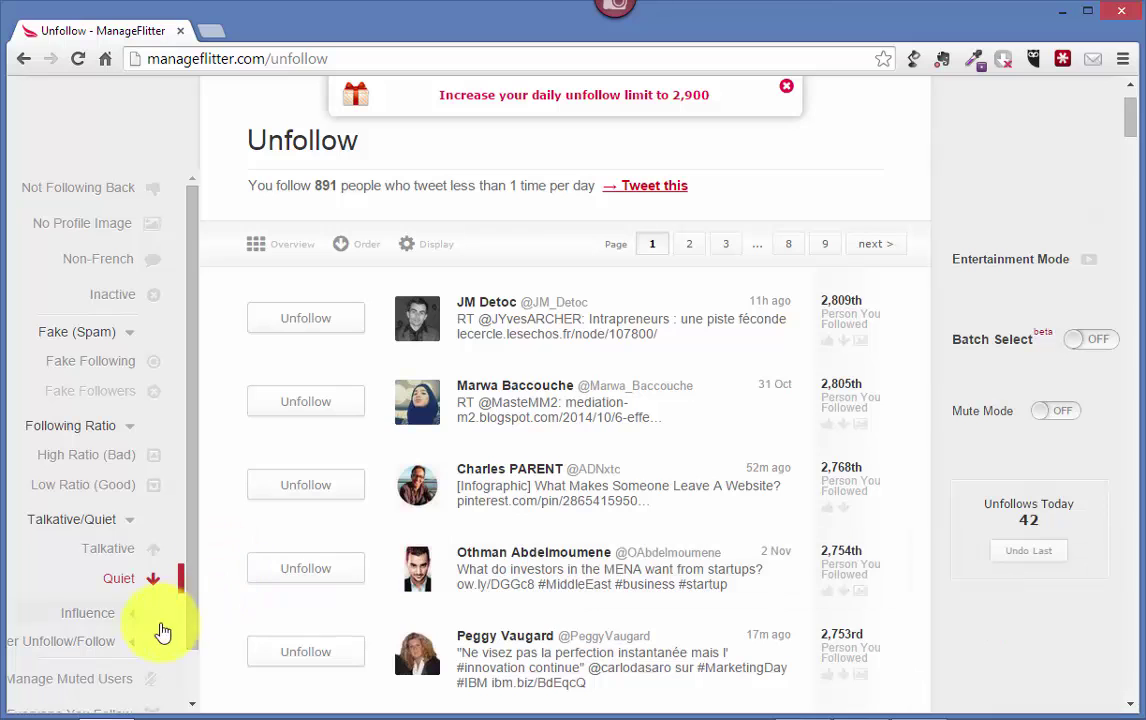
Expand the influence filters and list the highly influential followed accounts to review them
left_click(98, 615)
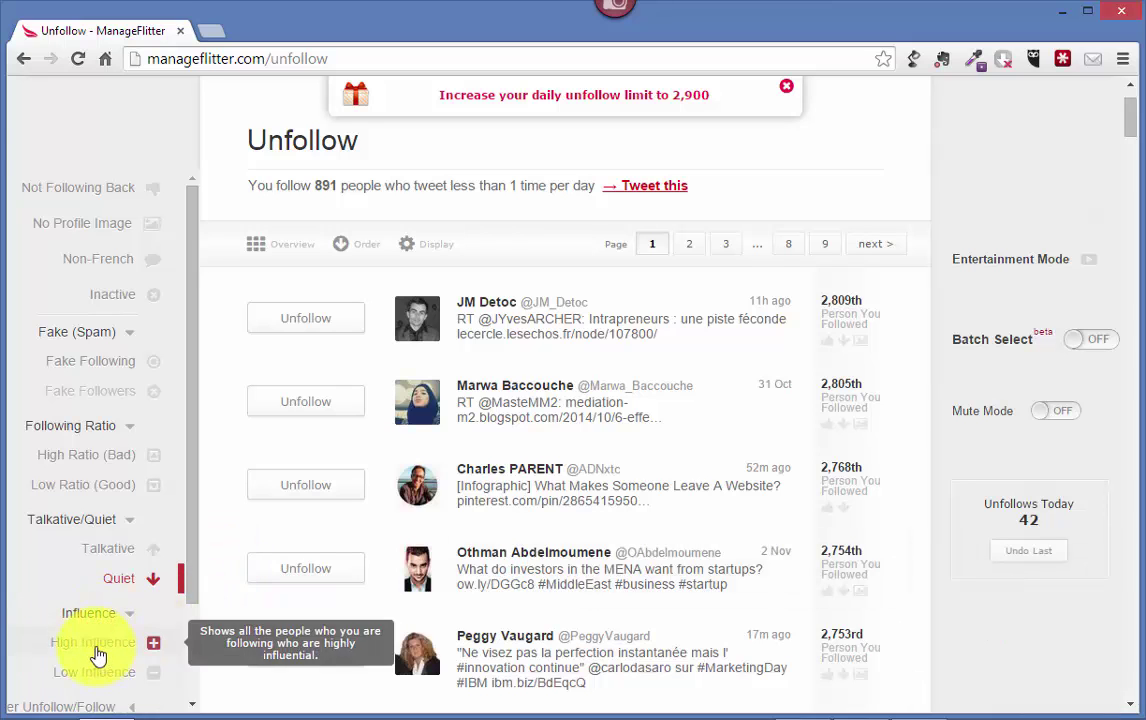
left_click(97, 650)
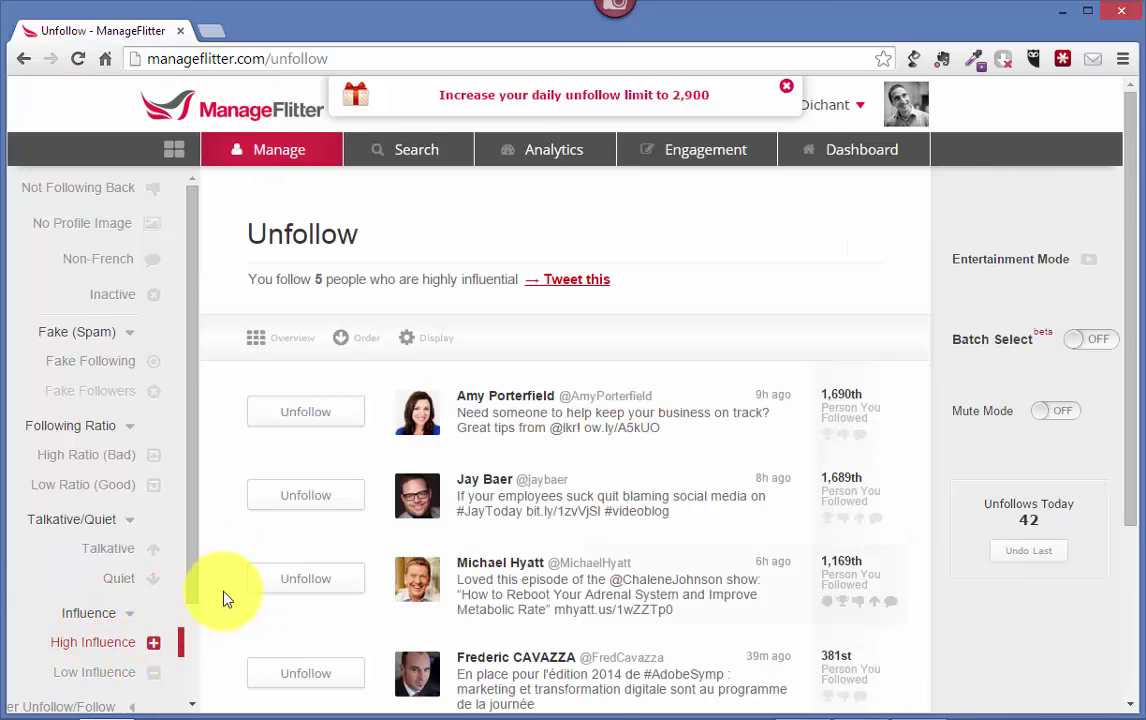
scroll(224, 598, "down", 2)
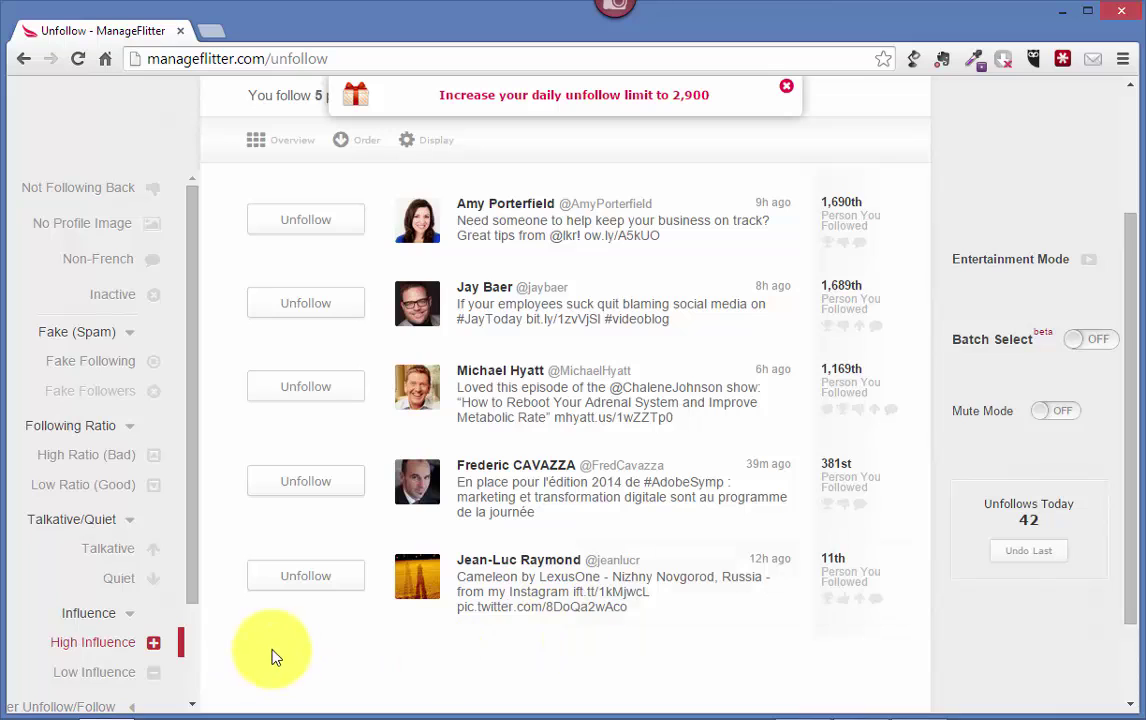
left_click_drag(192, 598, 187, 688)
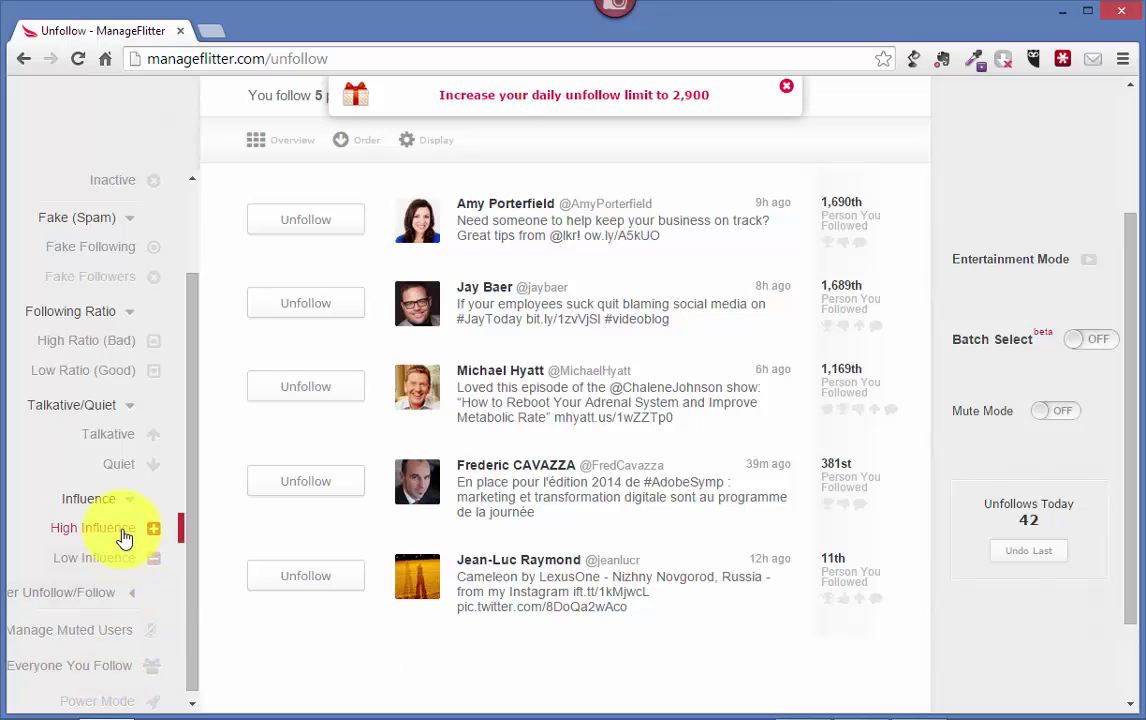
left_click_drag(193, 570, 212, 389)
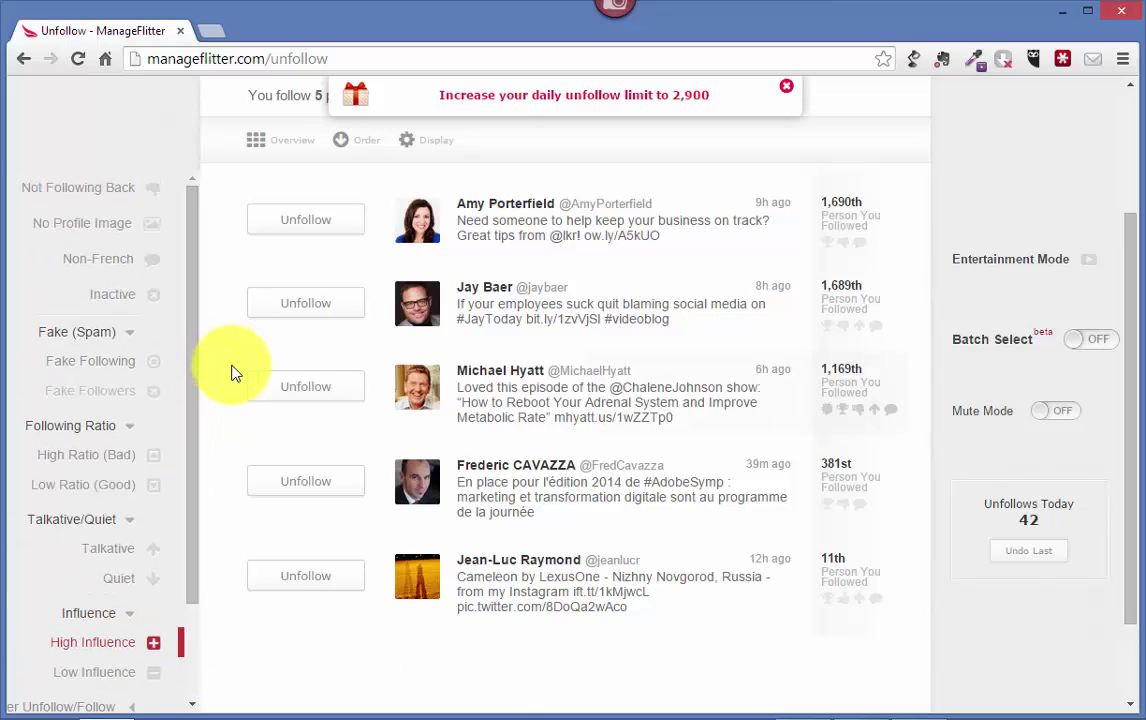
scroll(230, 373, "up", 2)
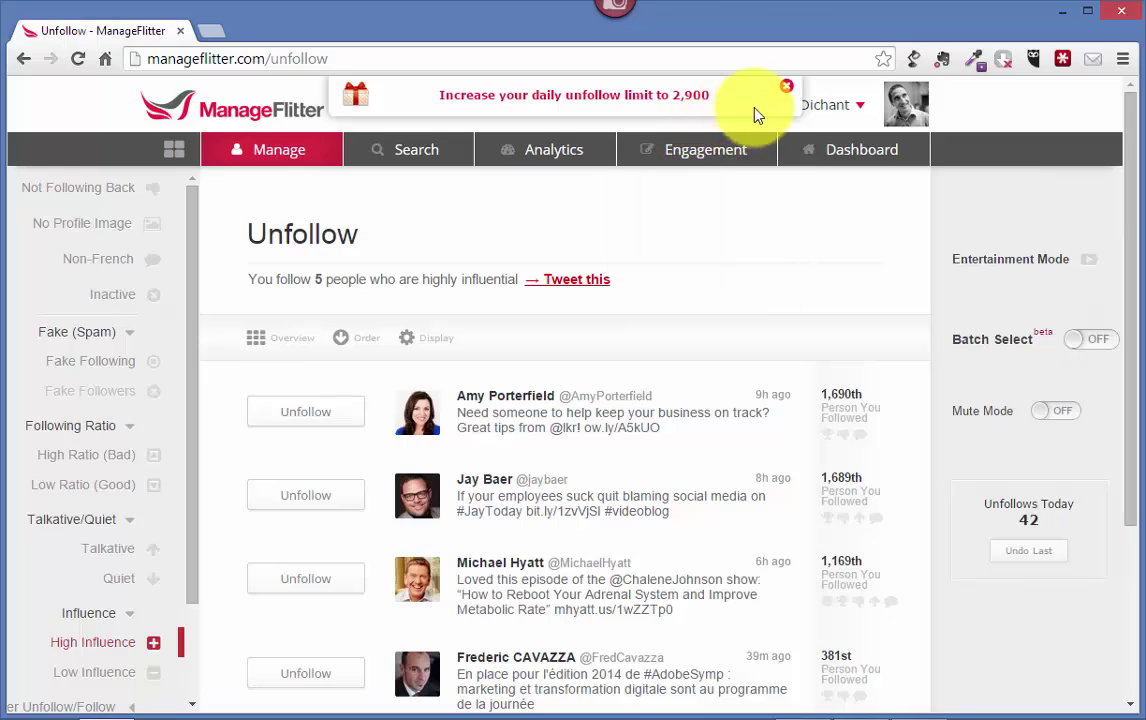
Dismiss the offer to increase the daily unfollow limit and display the options available under Manage
left_click(789, 93)
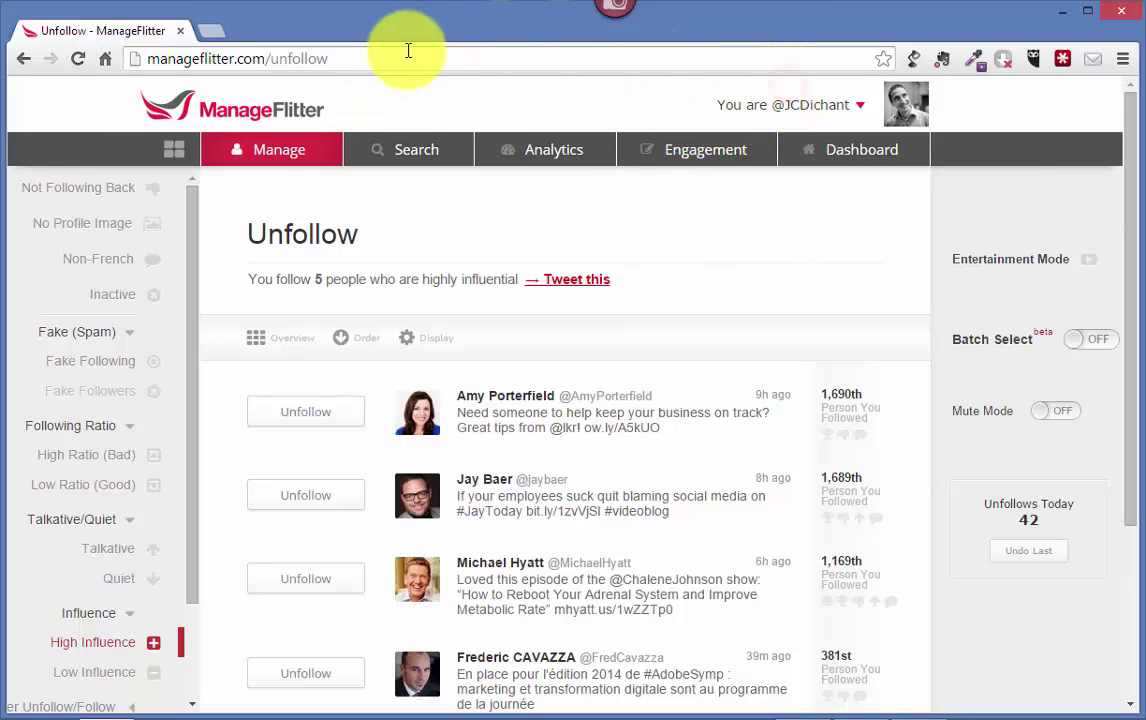
mouse_move(416, 150)
mouse_move(283, 160)
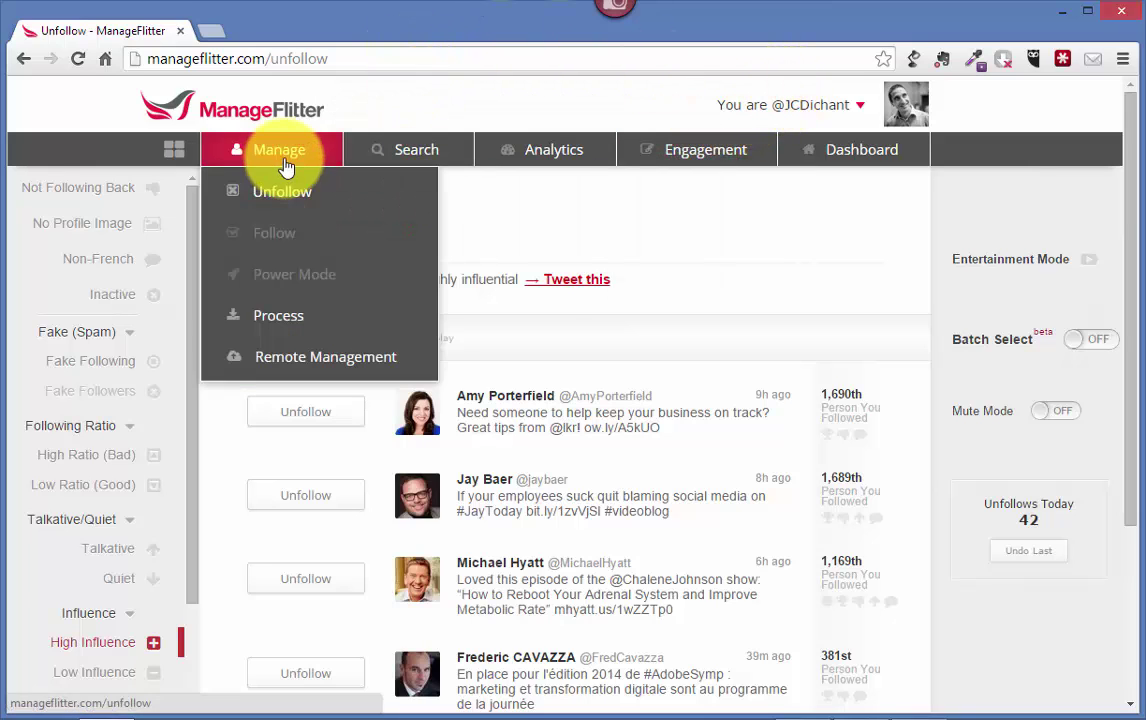